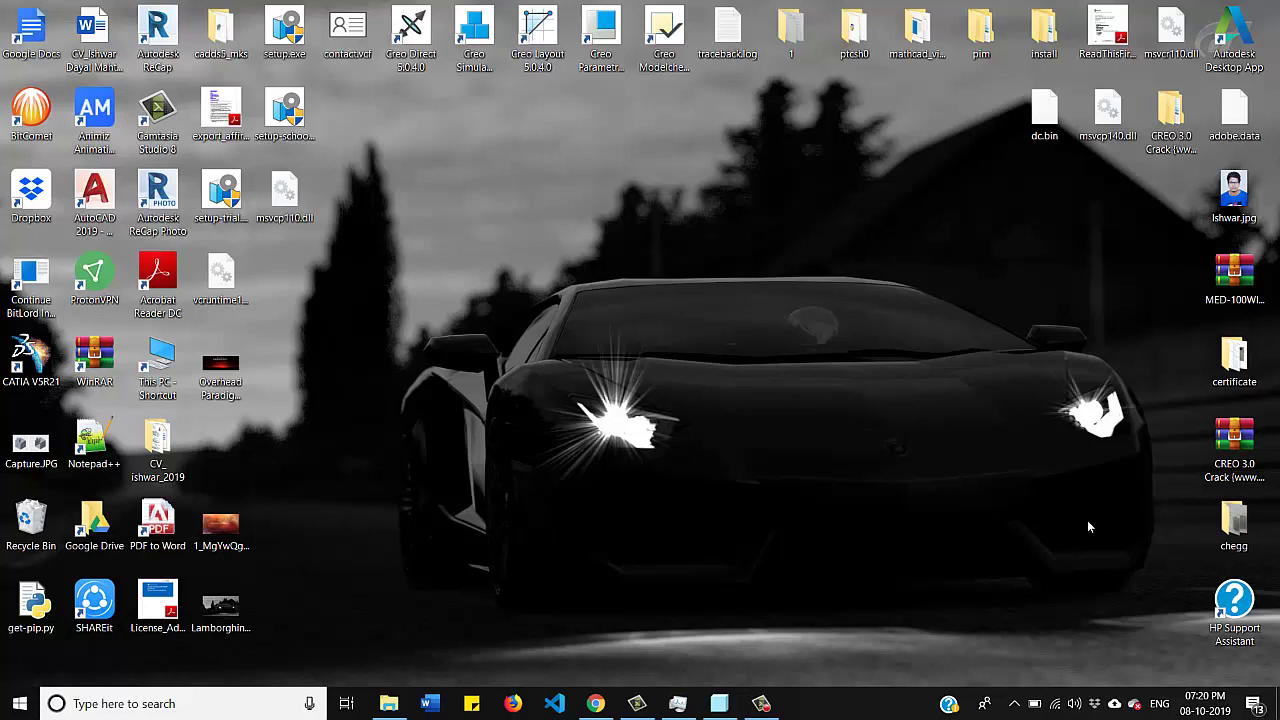
Step: Turn on the display of all datum types, including planes
{"action": "left_click", "coordinate": [725, 705]}
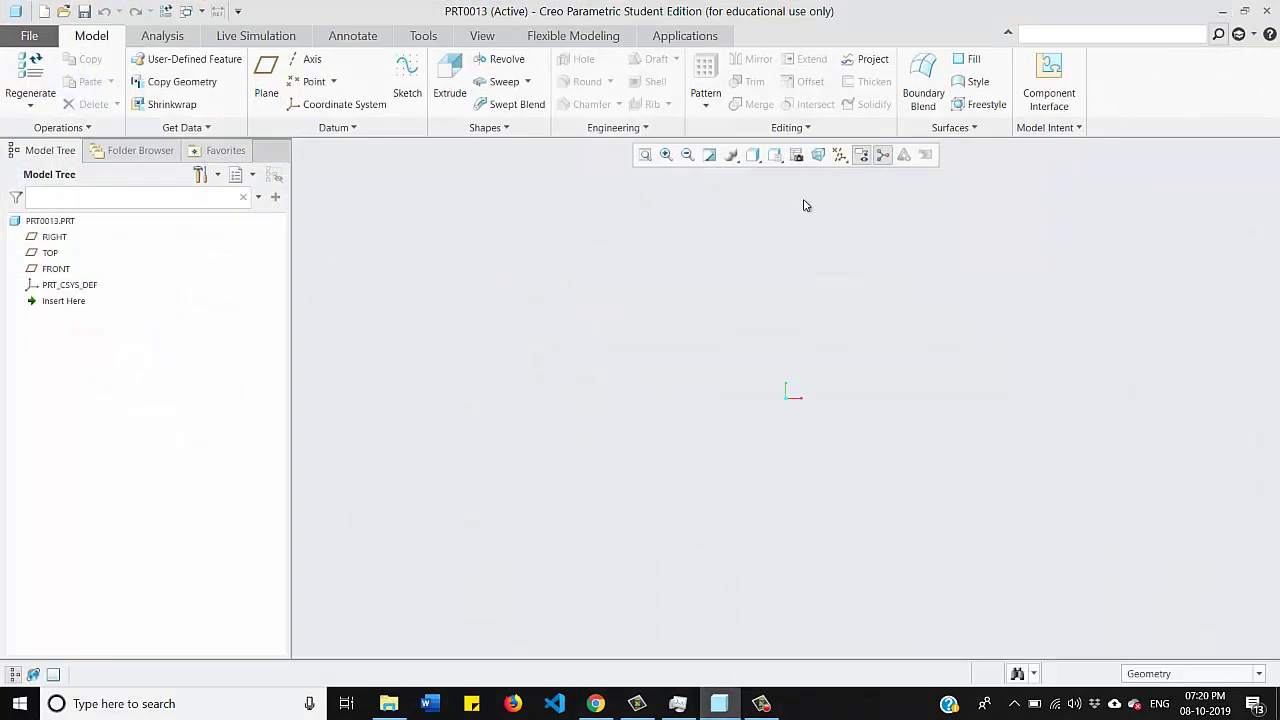
{"action": "left_click", "coordinate": [841, 155]}
{"action": "left_click", "coordinate": [855, 176]}
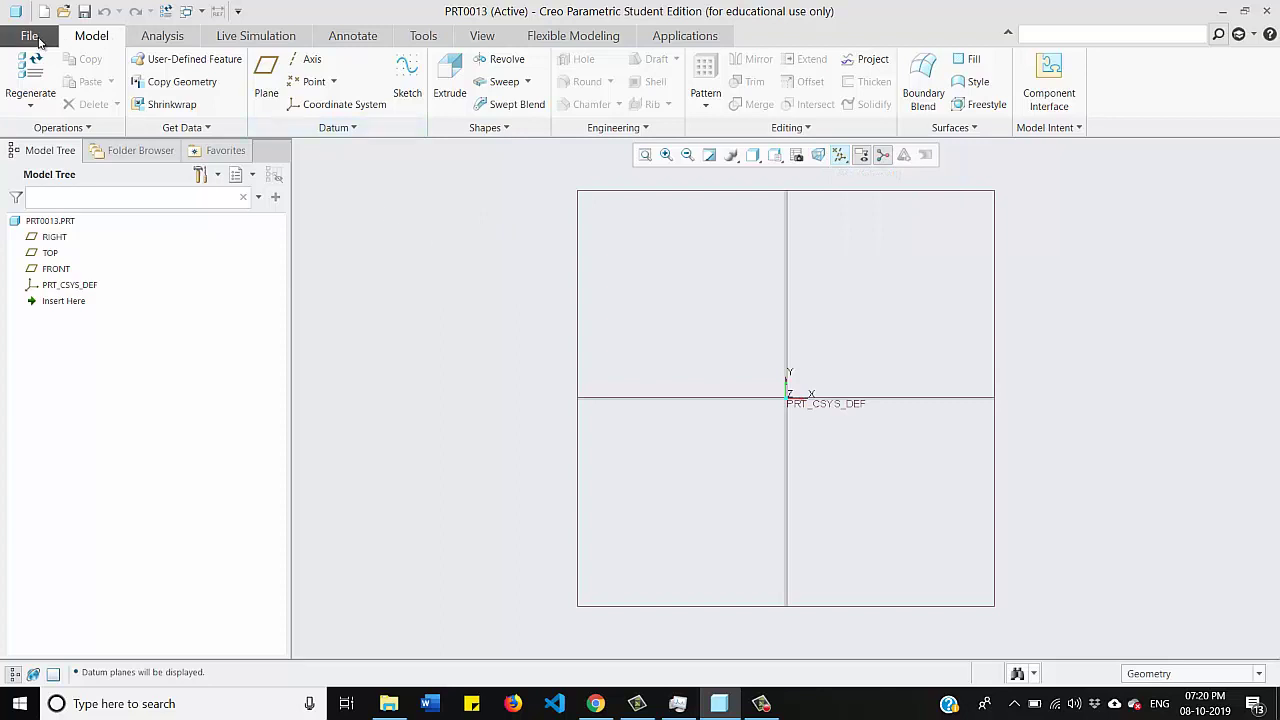
Step: Create new solid part PRT0014, maximize its window, and select the FRONT plane
{"action": "left_click", "coordinate": [32, 37]}
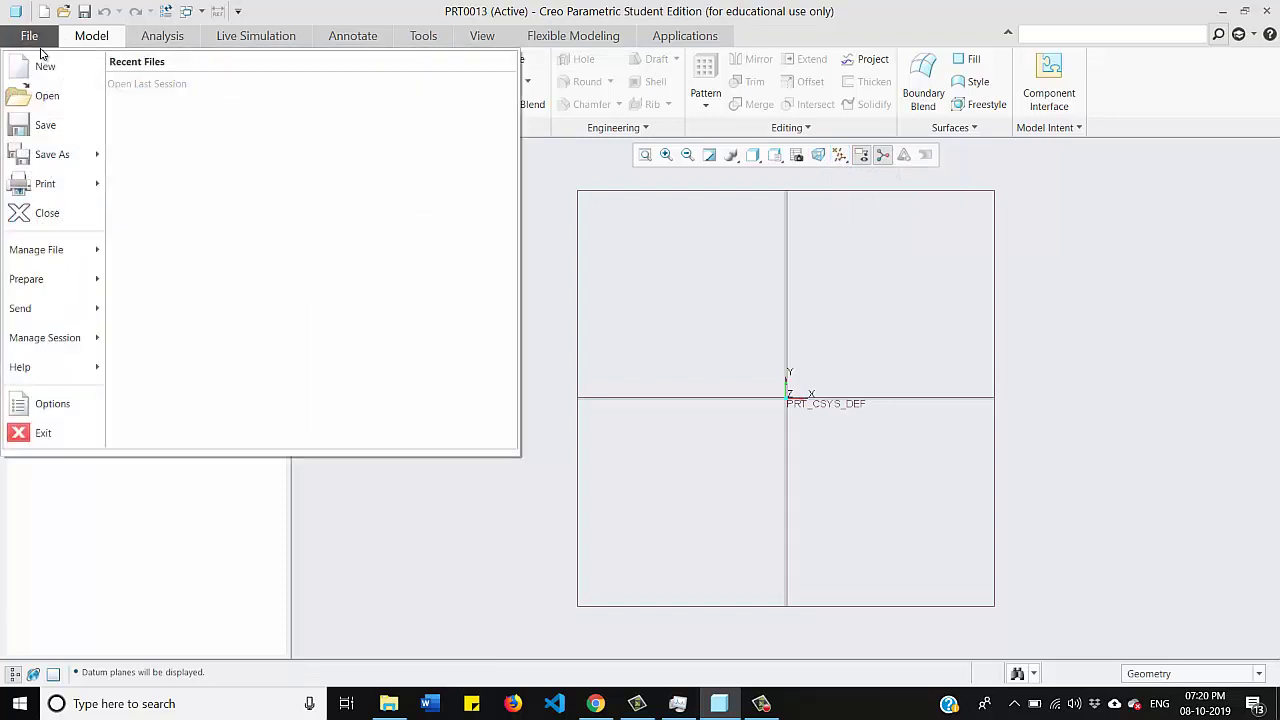
{"action": "left_click", "coordinate": [45, 68]}
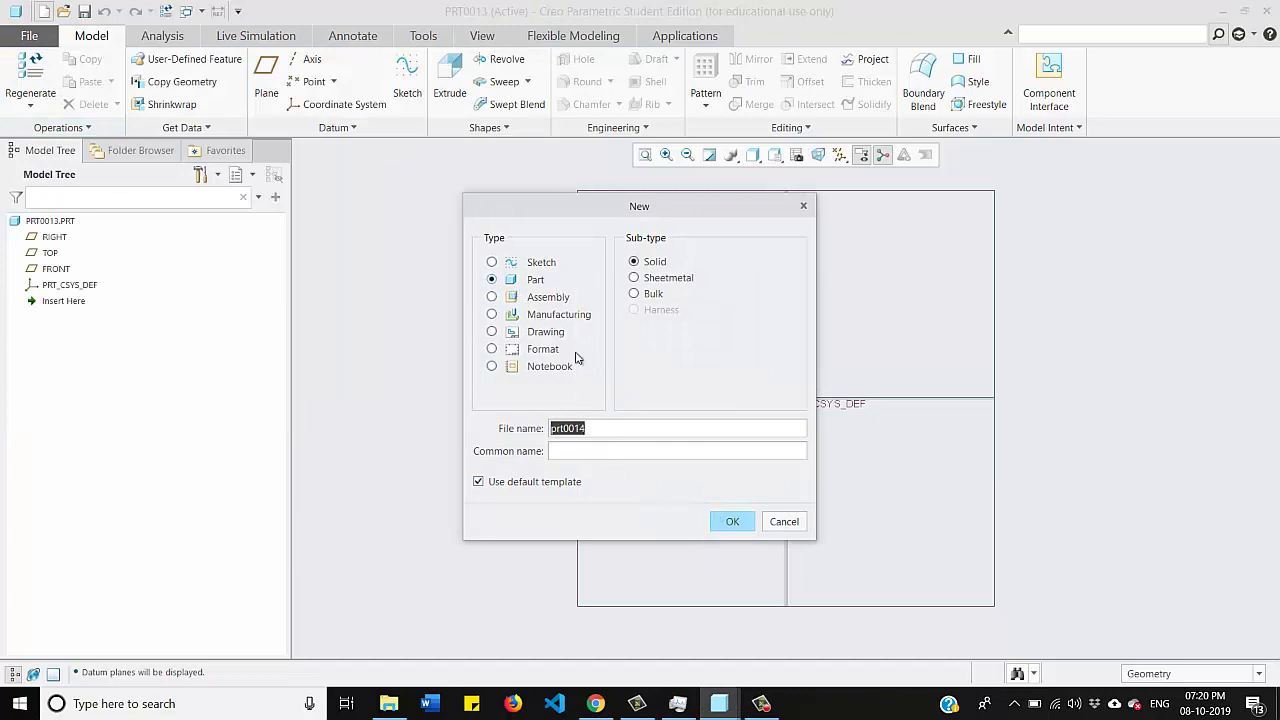
{"action": "left_click", "coordinate": [732, 523]}
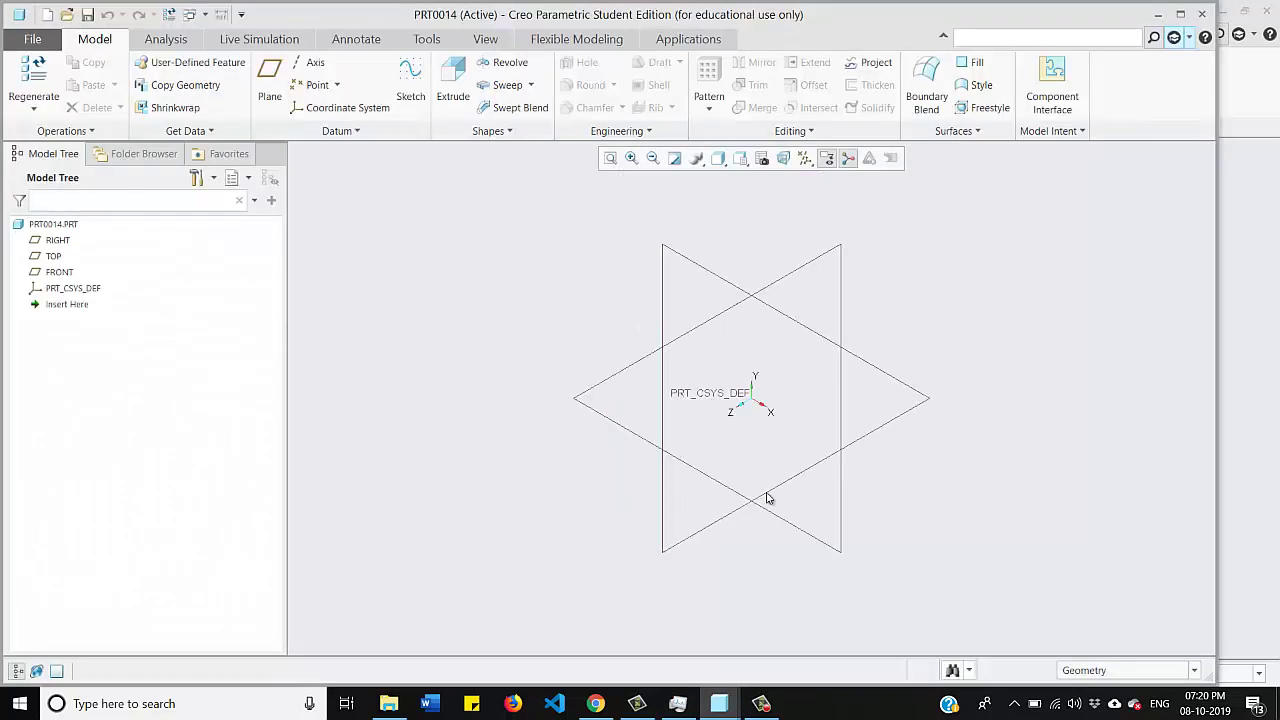
{"action": "left_click", "coordinate": [1201, 14]}
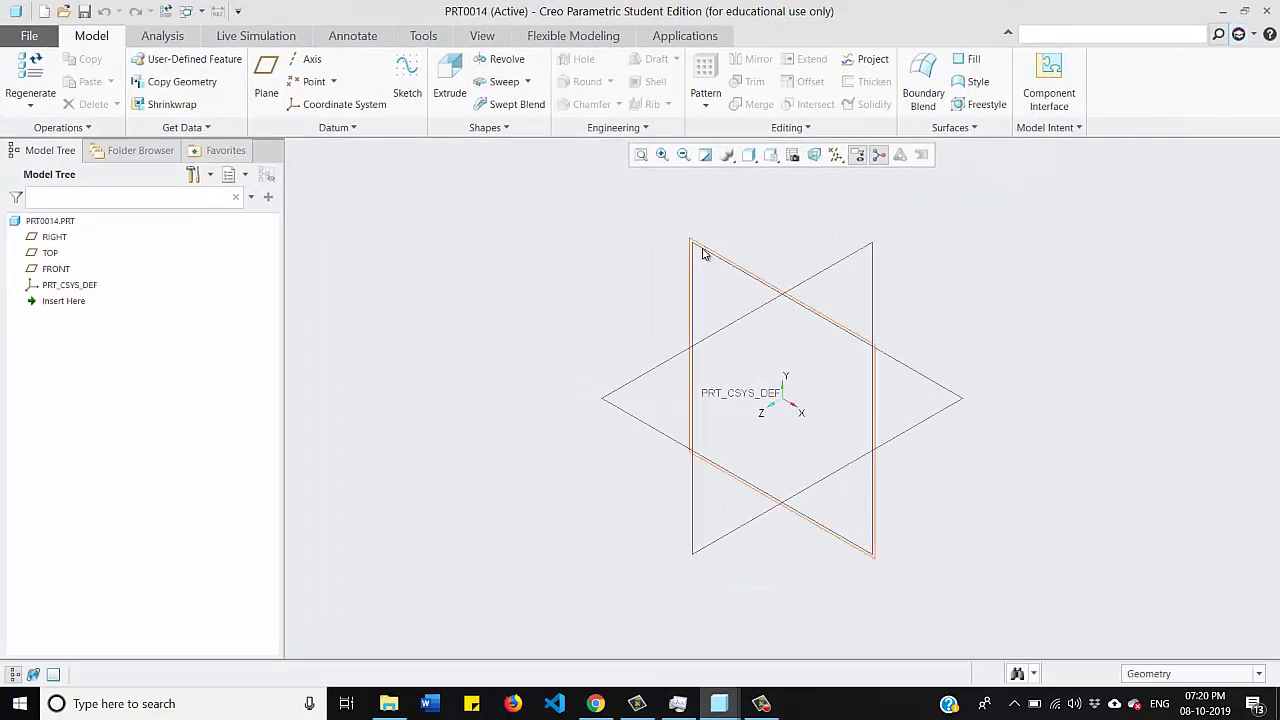
{"action": "left_click", "coordinate": [703, 254]}
Step: Start the FRONT sketch in flat Sketch View and browse the Palette's Profiles, Shapes, Stars, then Polygons tabs
{"action": "left_click", "coordinate": [410, 79]}
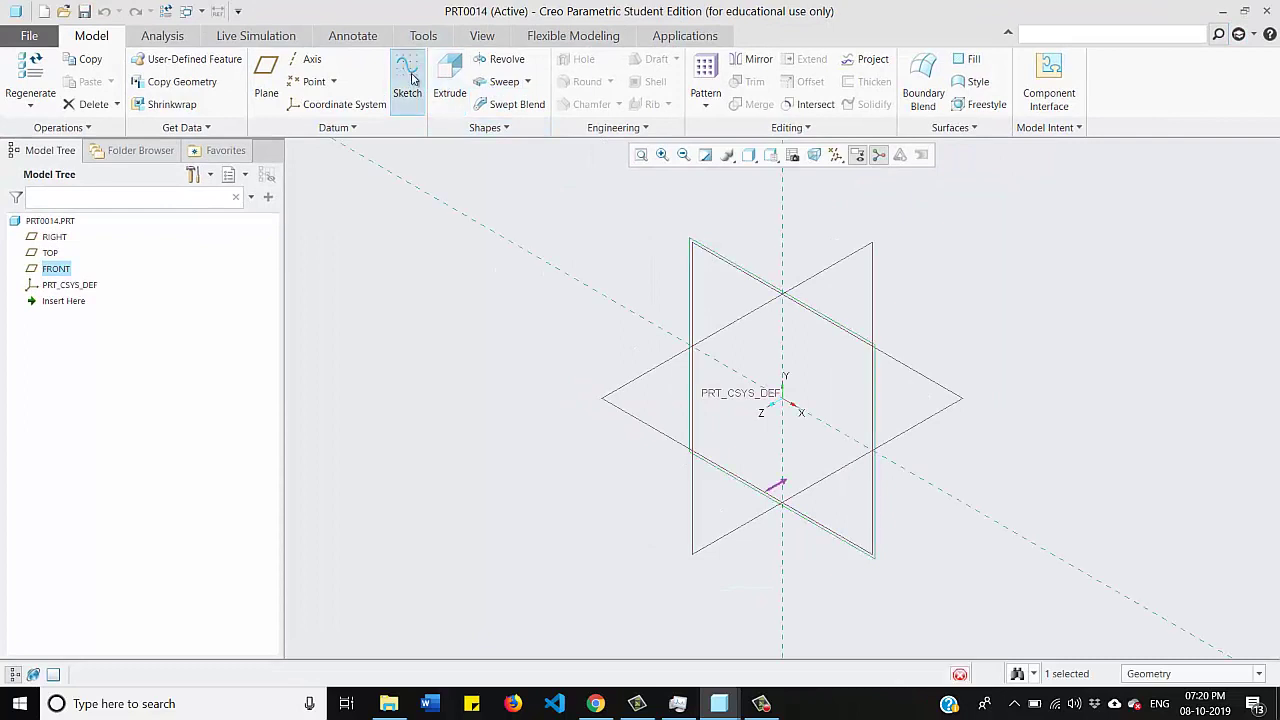
{"action": "left_click", "coordinate": [811, 156]}
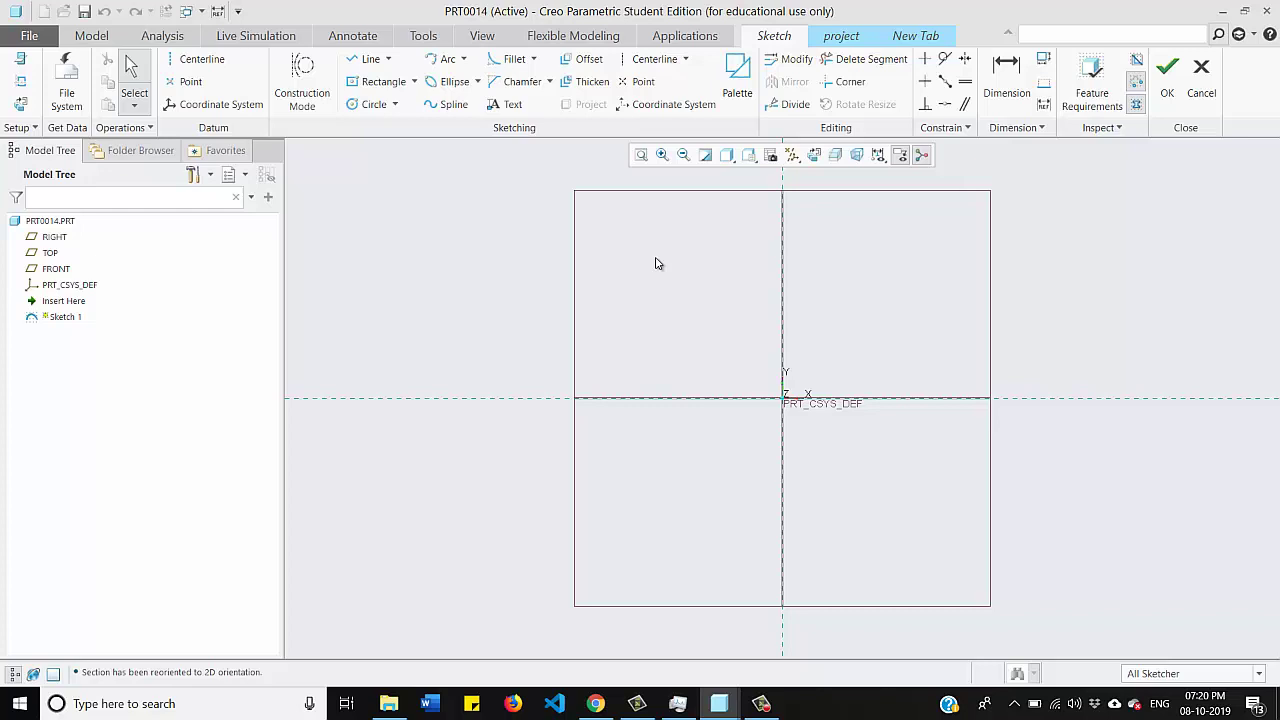
{"action": "left_click", "coordinate": [738, 82]}
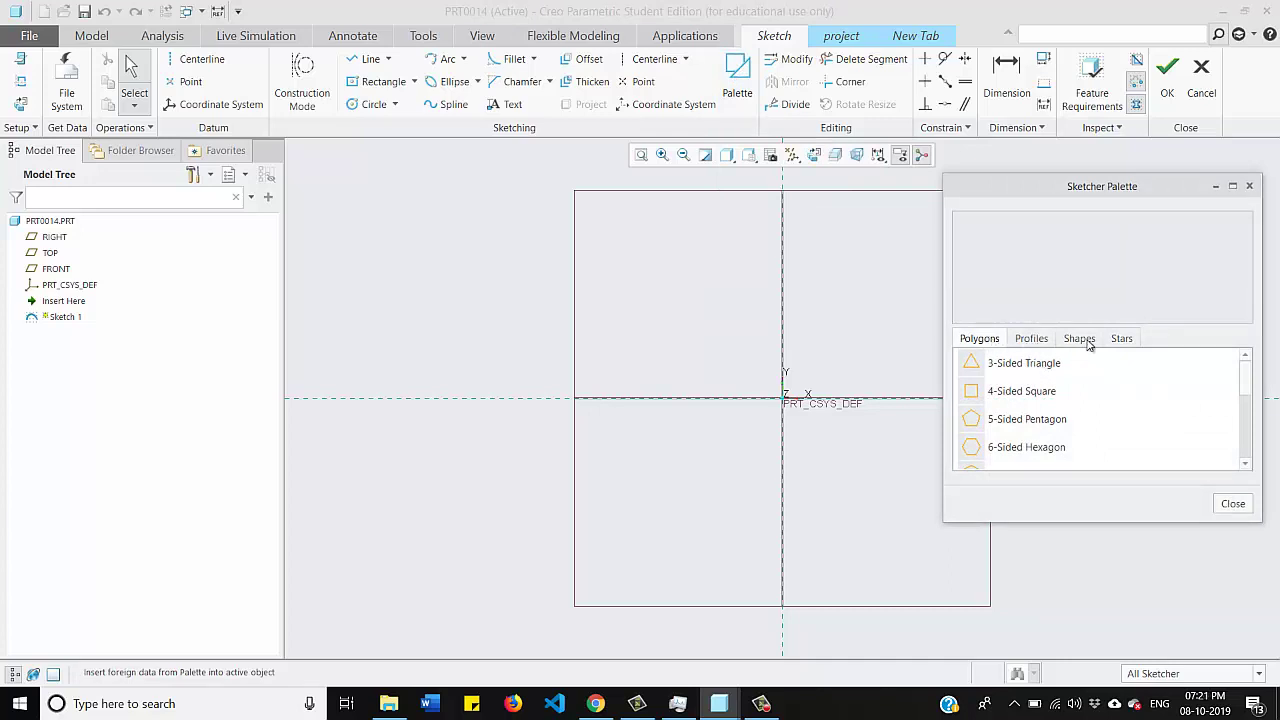
{"action": "left_click", "coordinate": [1026, 341]}
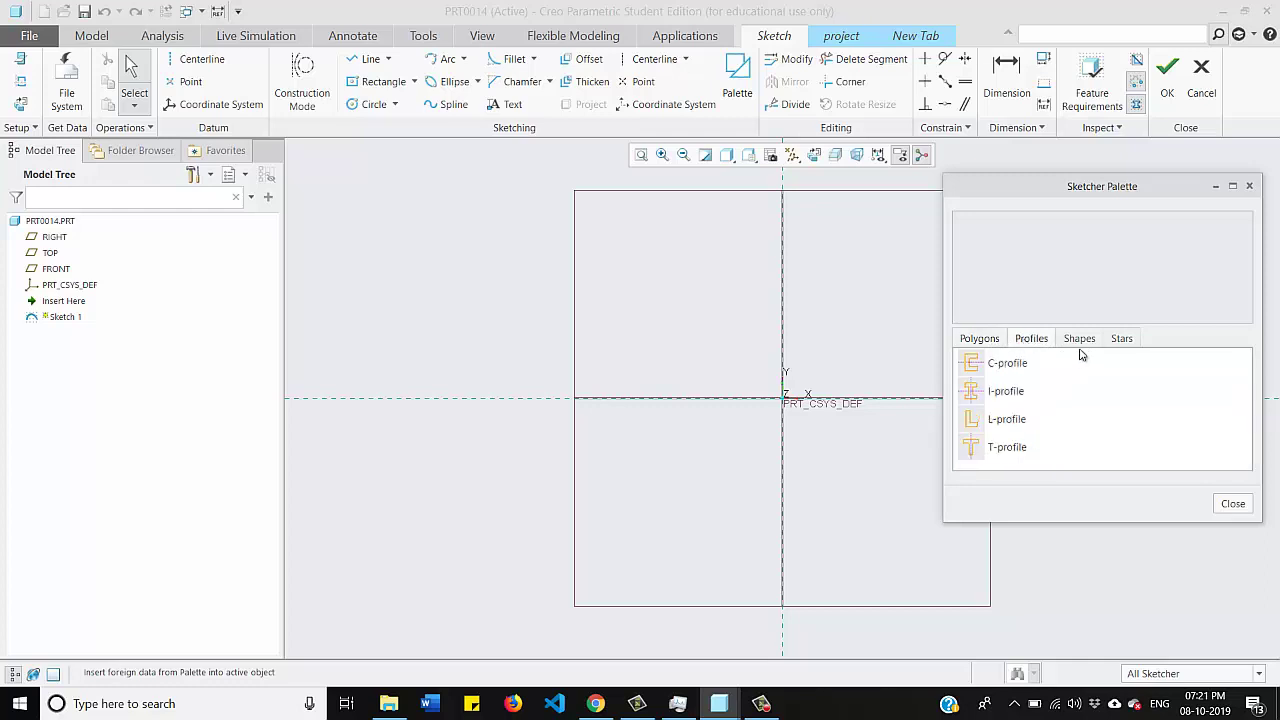
{"action": "left_click", "coordinate": [1082, 344]}
{"action": "left_click", "coordinate": [1121, 340]}
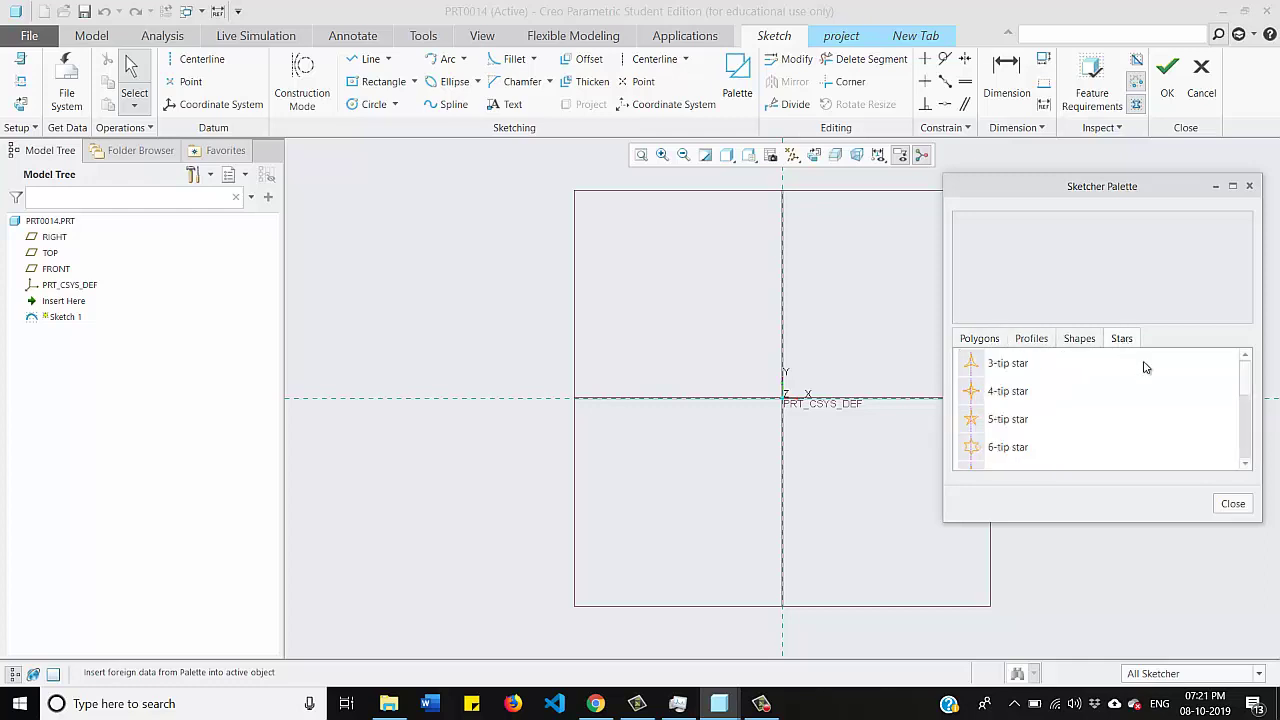
{"action": "left_click", "coordinate": [979, 340]}
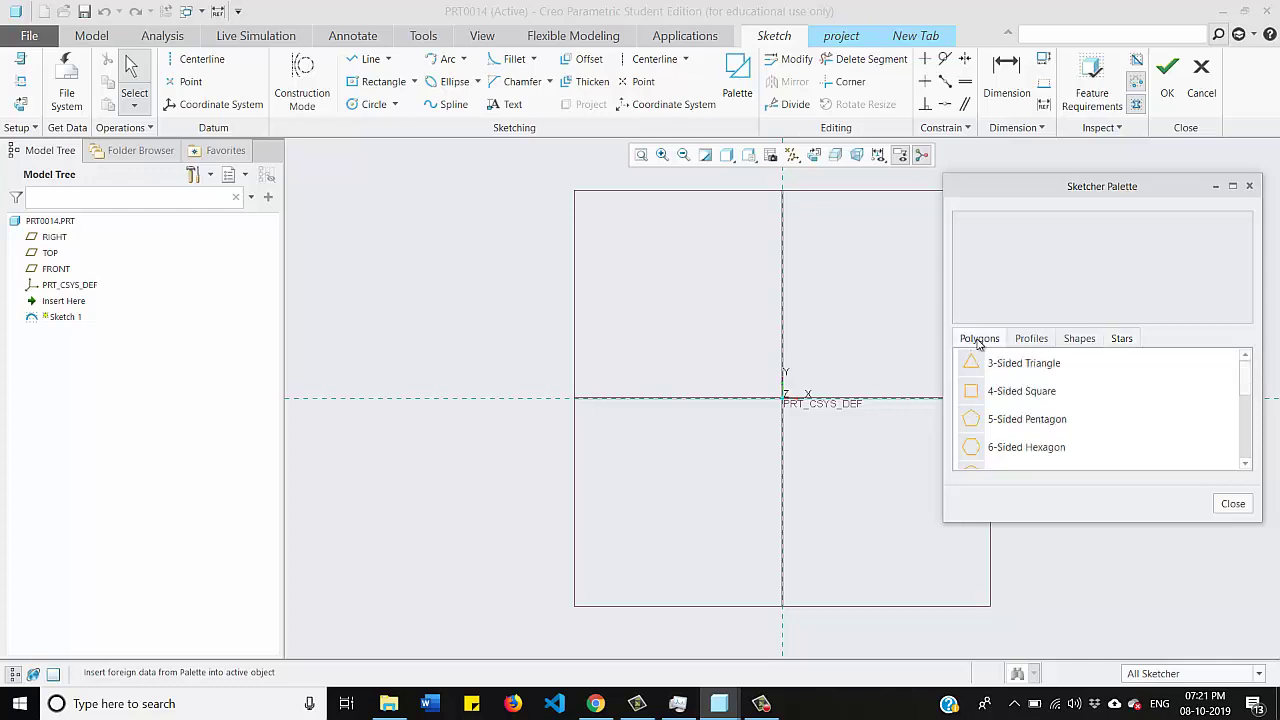
{"action": "scroll", "coordinate": [995, 395], "scroll_direction": "down", "scroll_amount": 2}
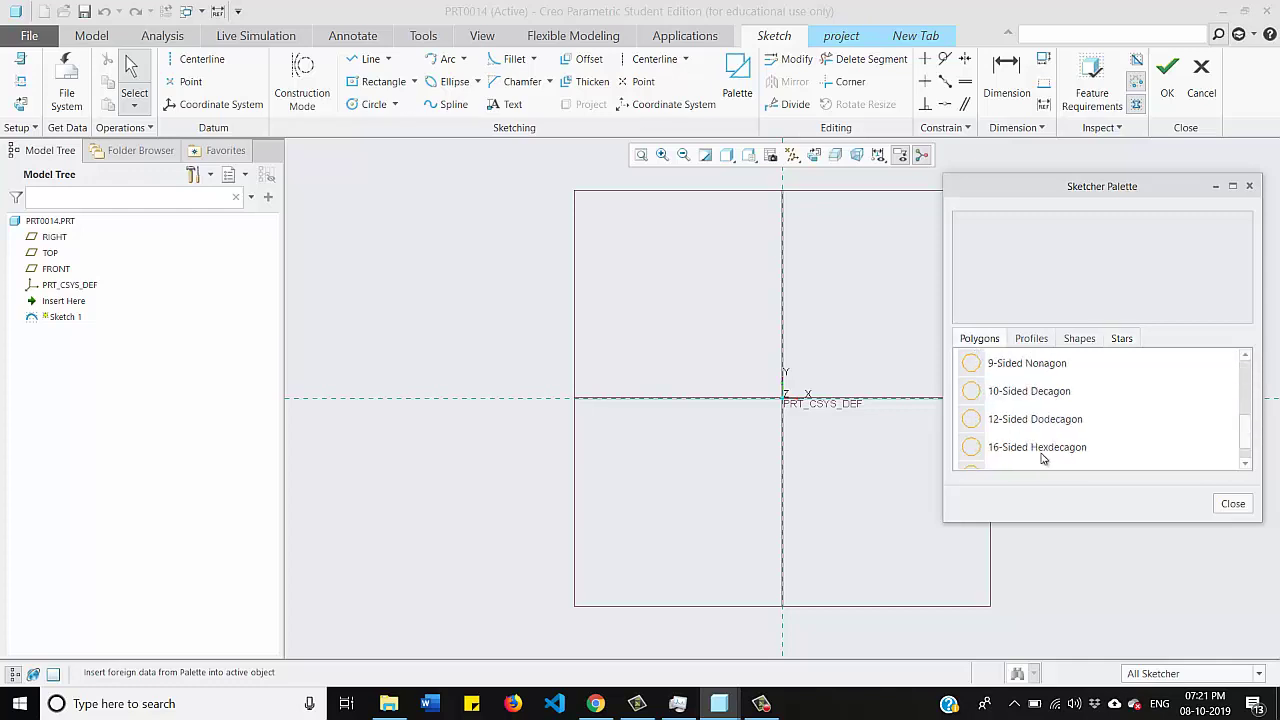
{"action": "scroll", "coordinate": [1050, 440], "scroll_direction": "up", "scroll_amount": 1}
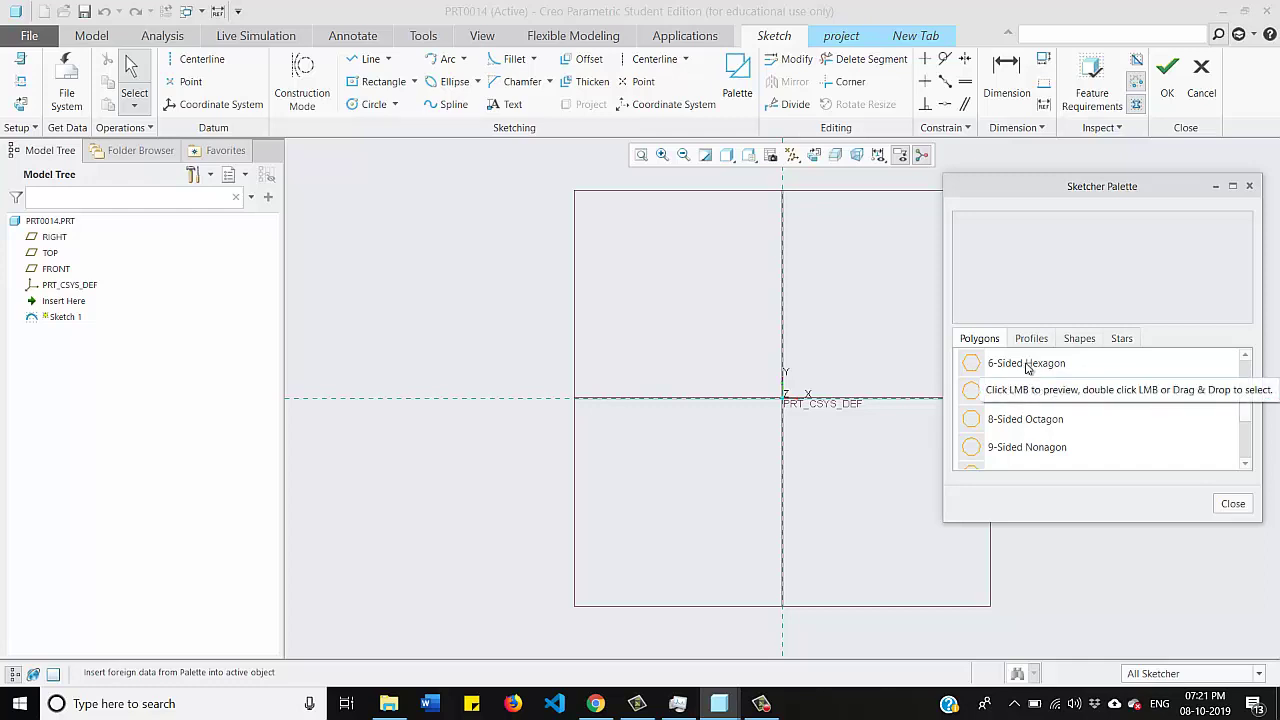
Step: Place the 6-Sided Hexagon left of the origin and scale it to 100
{"action": "left_click", "coordinate": [1027, 366]}
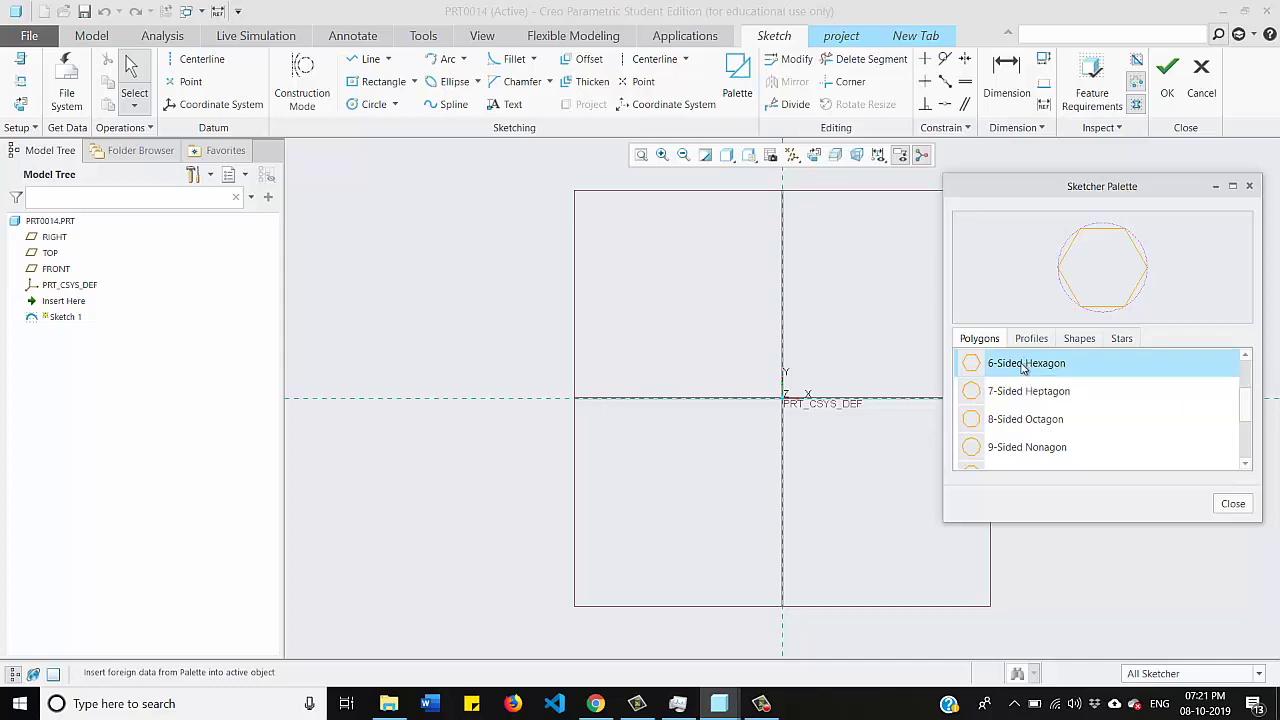
{"action": "left_click_drag", "start_coordinate": [1012, 366], "coordinate": [452, 314]}
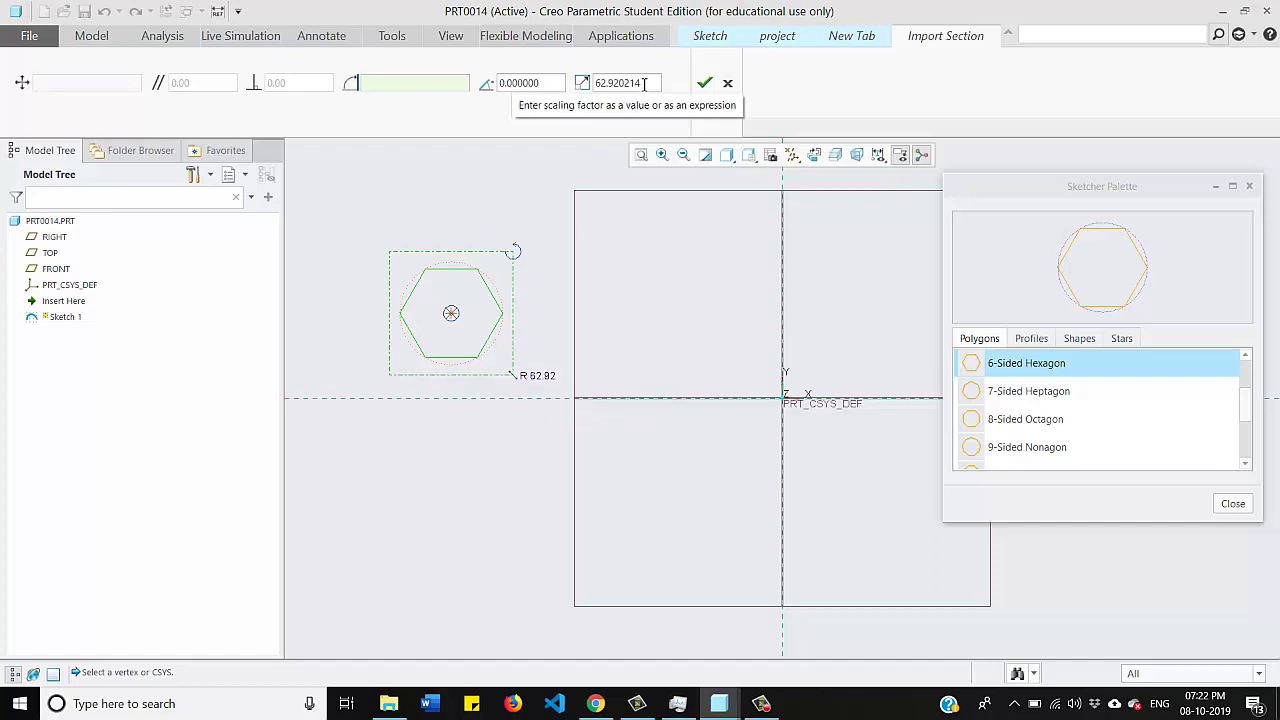
{"action": "left_click_drag", "start_coordinate": [646, 83], "coordinate": [606, 110]}
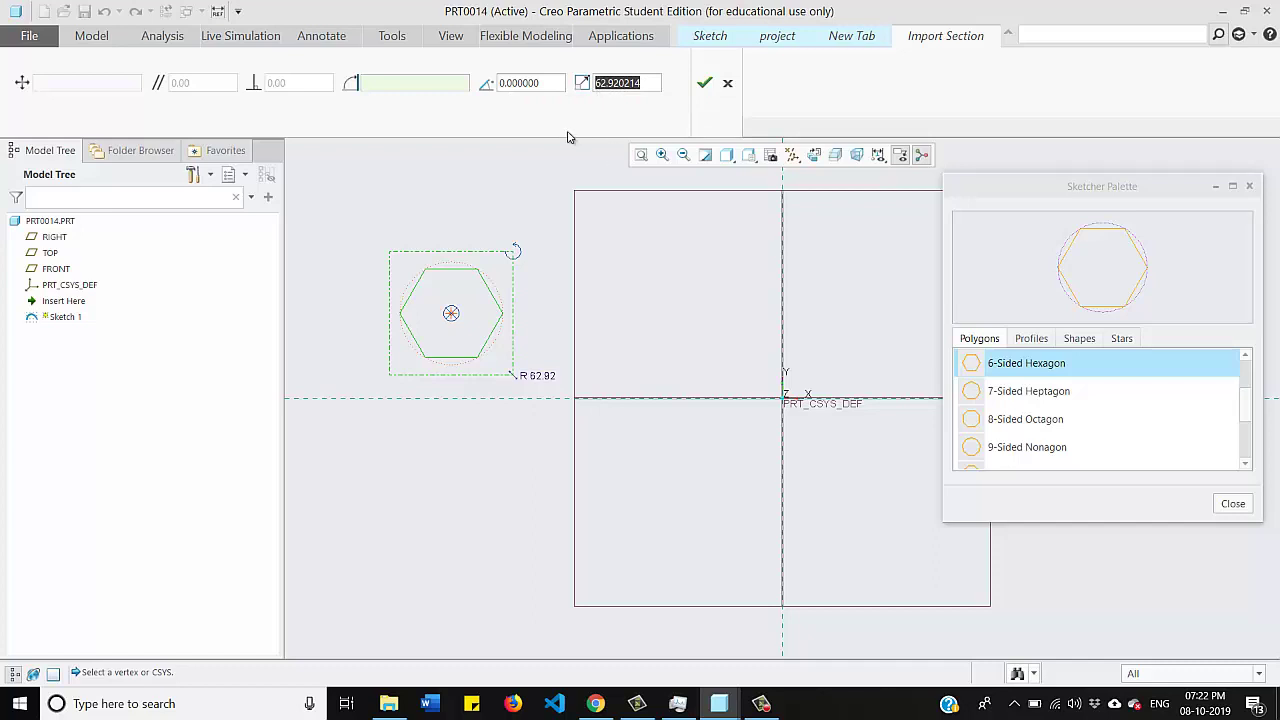
{"action": "type", "text": "100"}
{"action": "key", "text": "Return"}
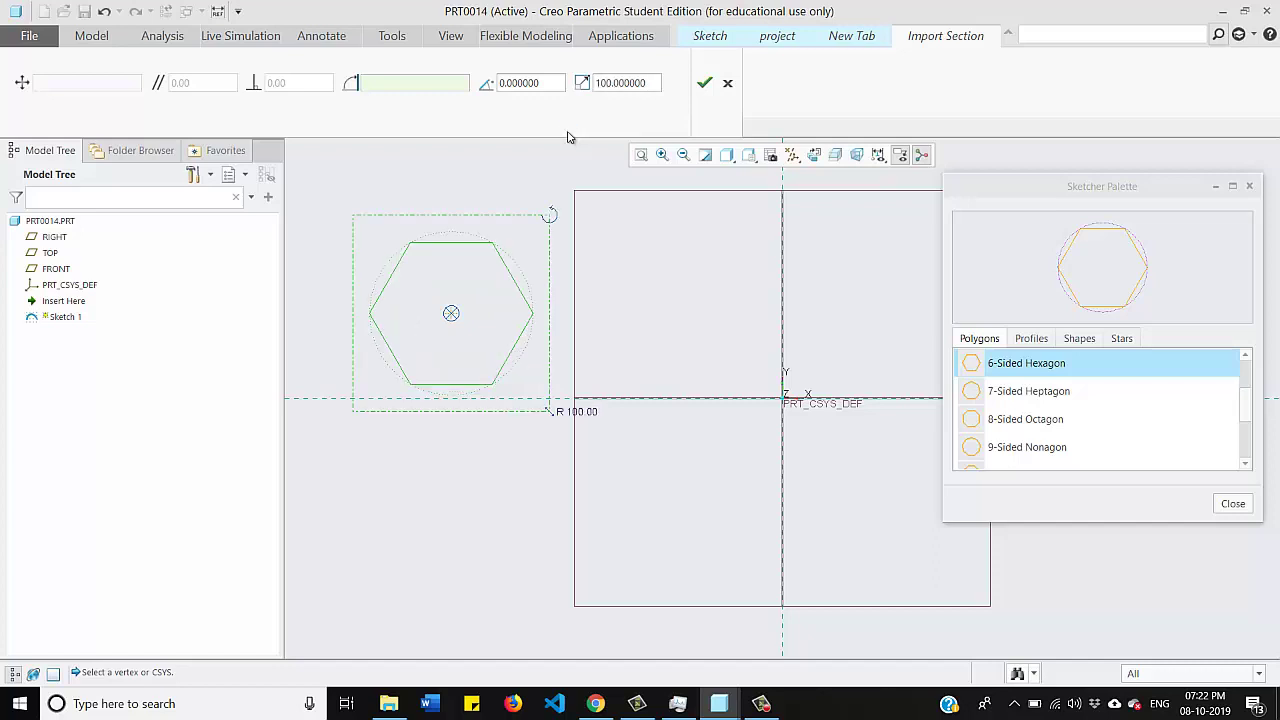
{"action": "left_click", "coordinate": [704, 86]}
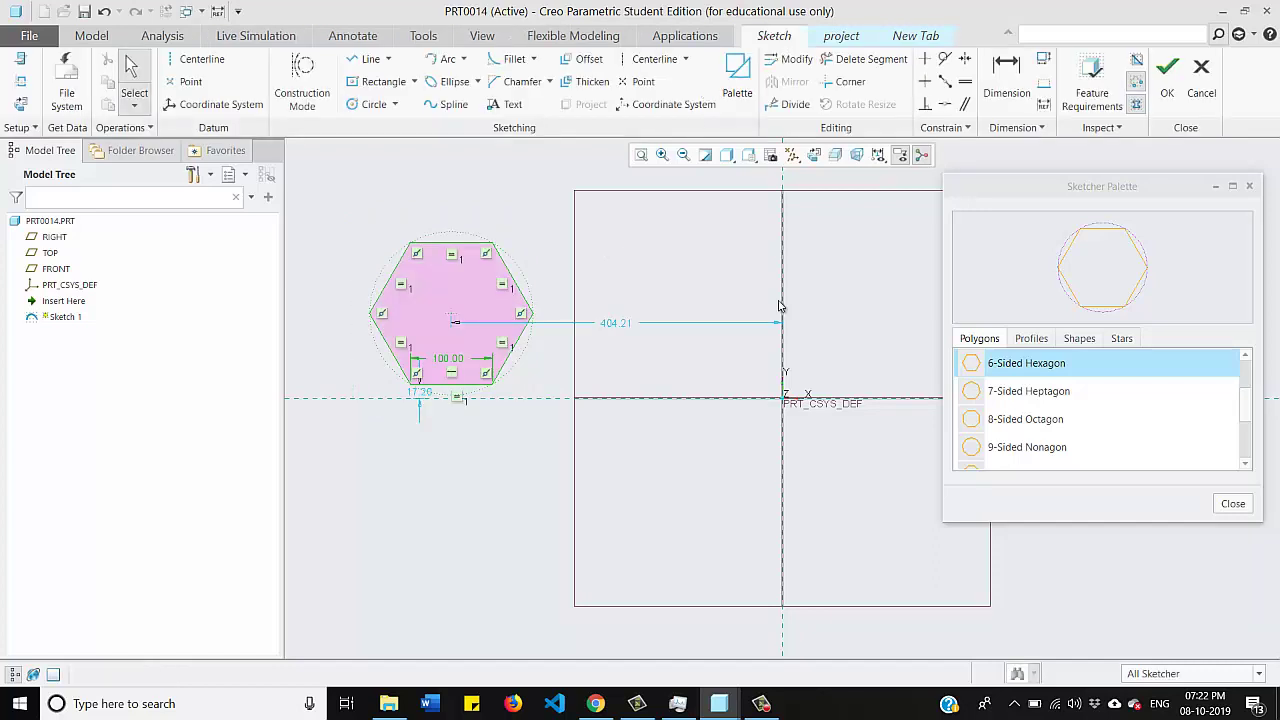
Step: Preview the profile shapes, then place the I-profile below the hexagon at scale 50
{"action": "left_click", "coordinate": [1033, 340]}
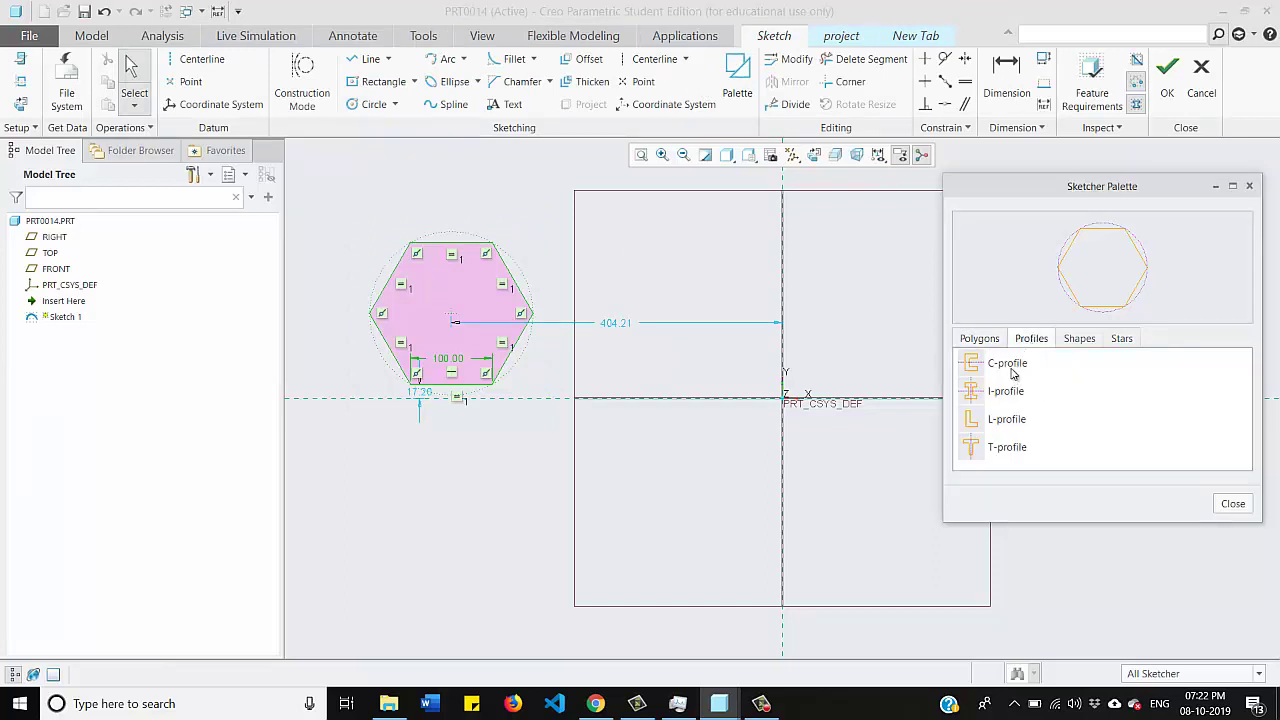
{"action": "left_click", "coordinate": [1010, 369]}
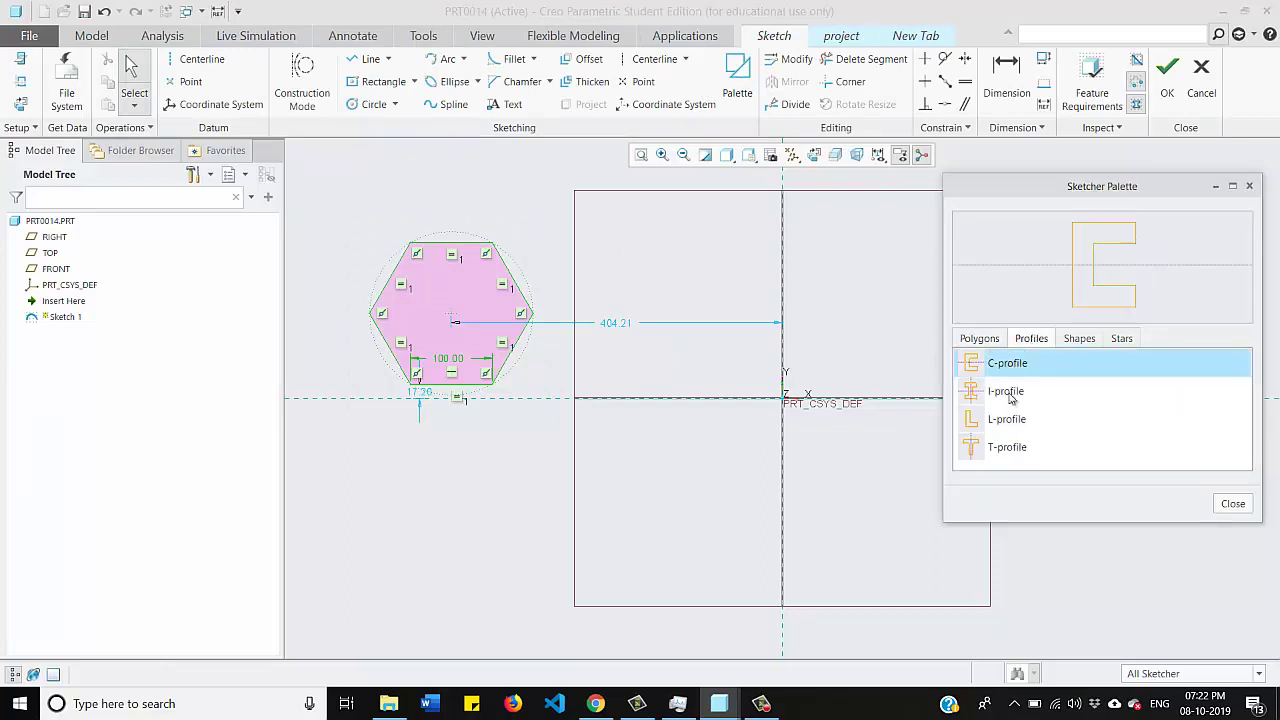
{"action": "left_click", "coordinate": [1010, 394]}
{"action": "left_click", "coordinate": [1013, 424]}
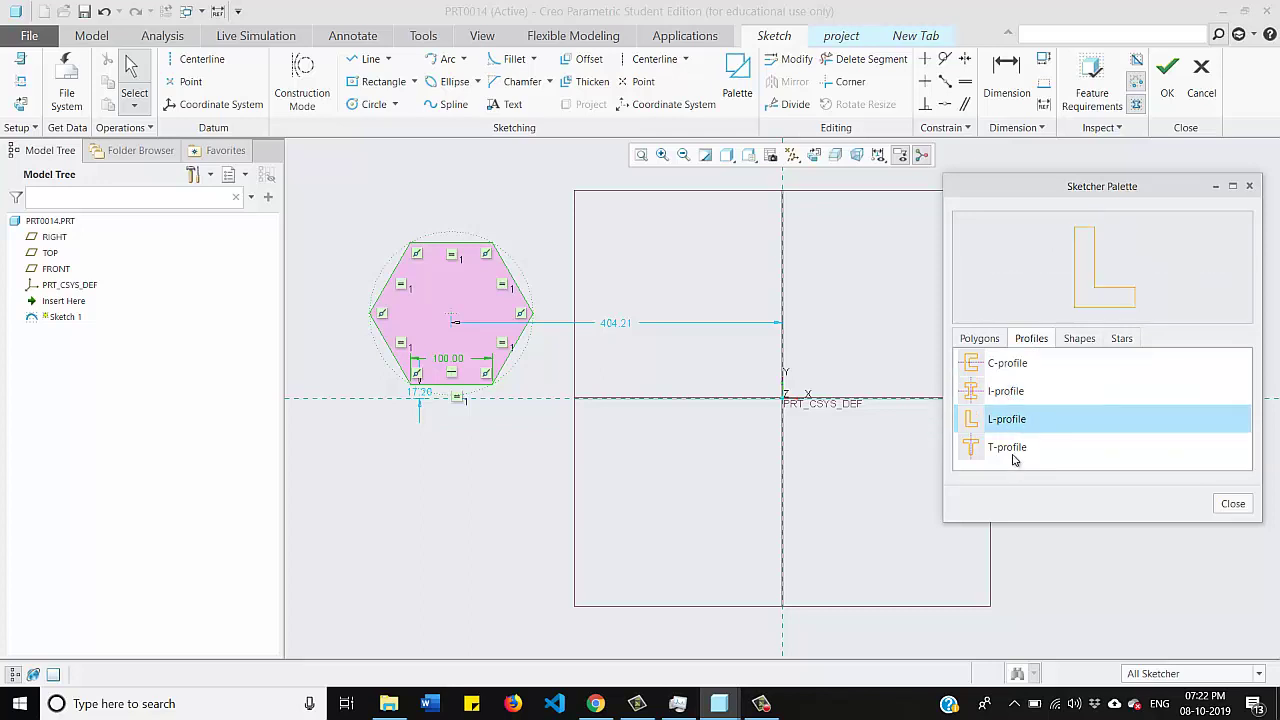
{"action": "left_click", "coordinate": [1014, 452]}
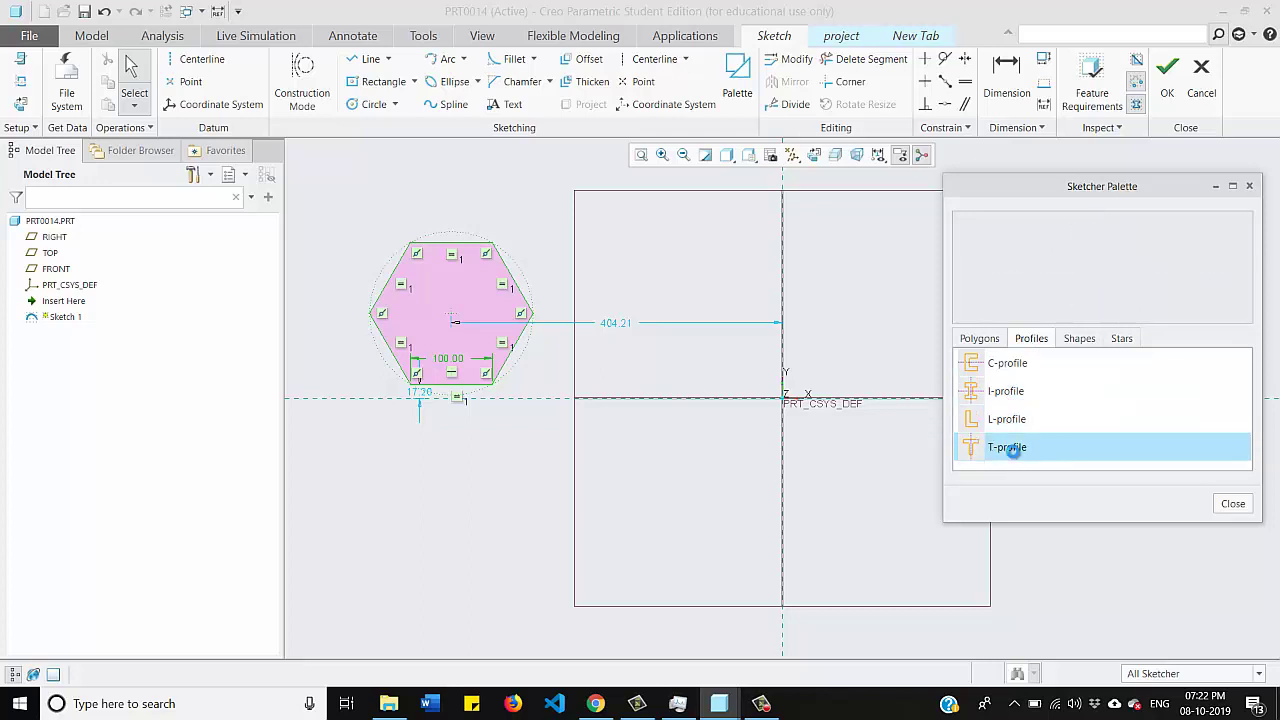
{"action": "left_click", "coordinate": [1010, 395]}
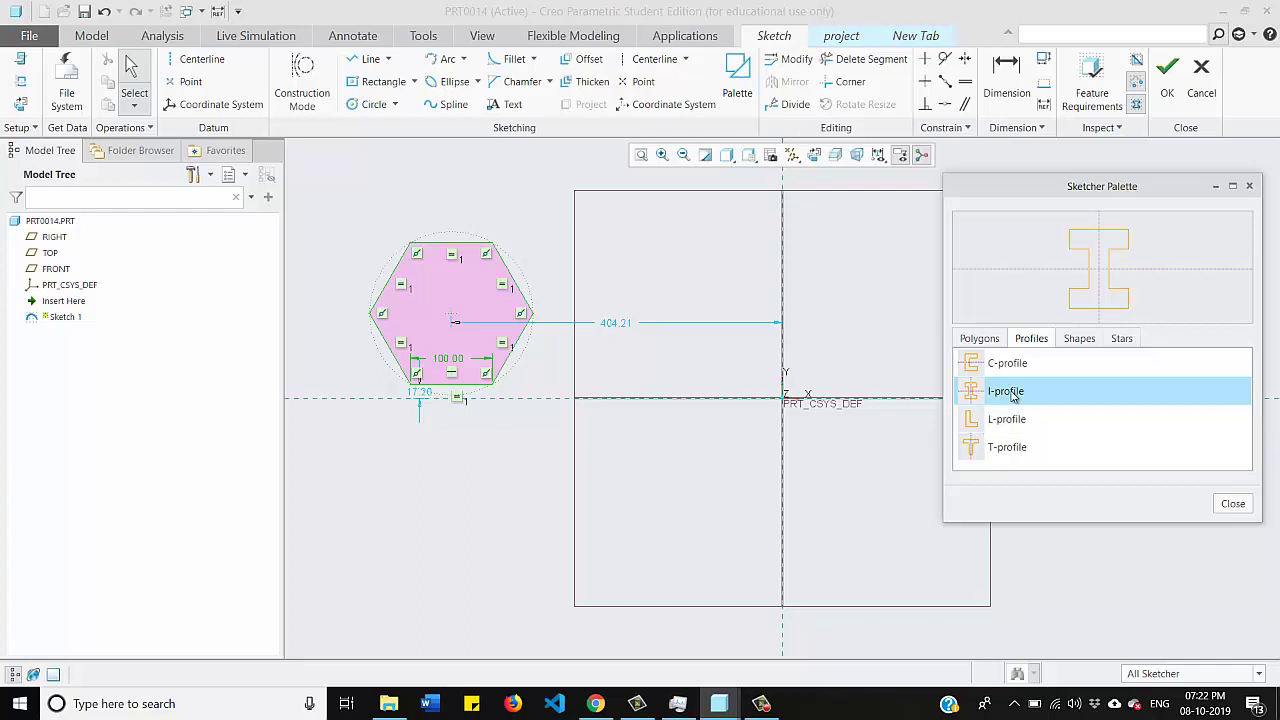
{"action": "mouse_move", "coordinate": [1012, 395]}
{"action": "left_mouse_down"}
{"action": "mouse_move", "coordinate": [957, 391]}
{"action": "mouse_move", "coordinate": [586, 466]}
{"action": "mouse_move", "coordinate": [457, 512]}
{"action": "left_mouse_up"}
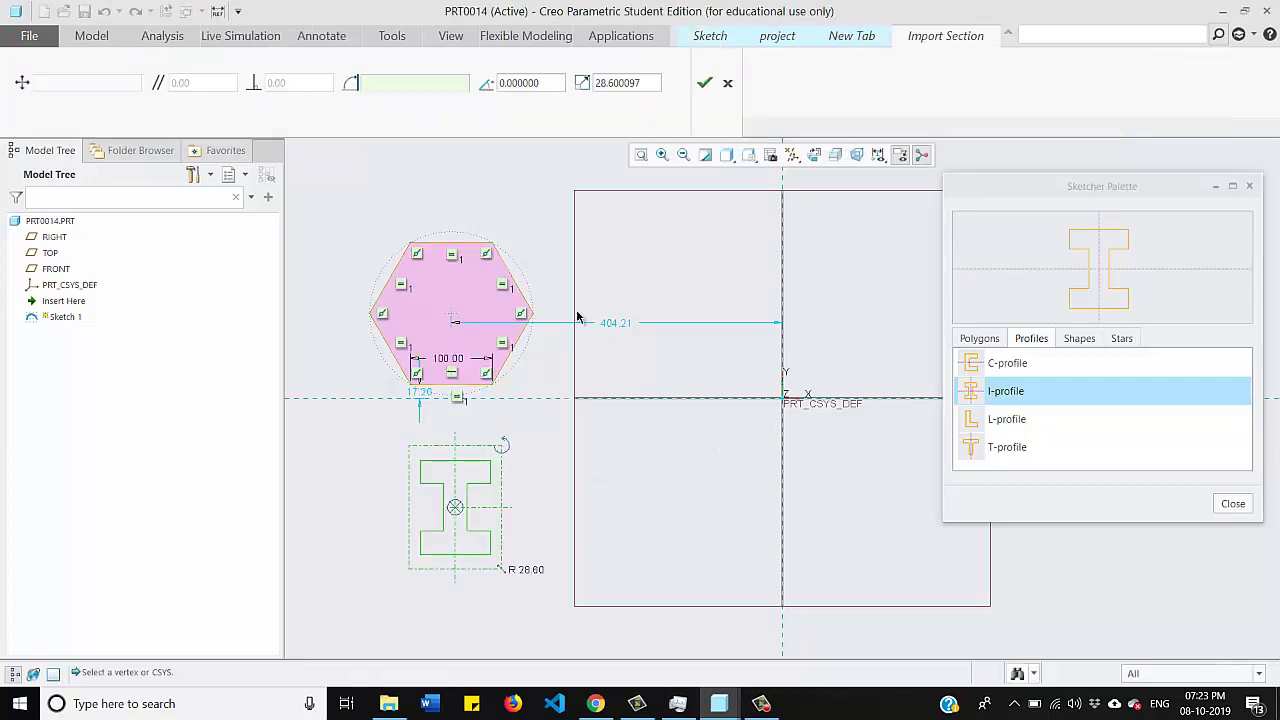
{"action": "double_click", "coordinate": [597, 84]}
{"action": "type", "text": "50"}
{"action": "key", "text": "Return"}
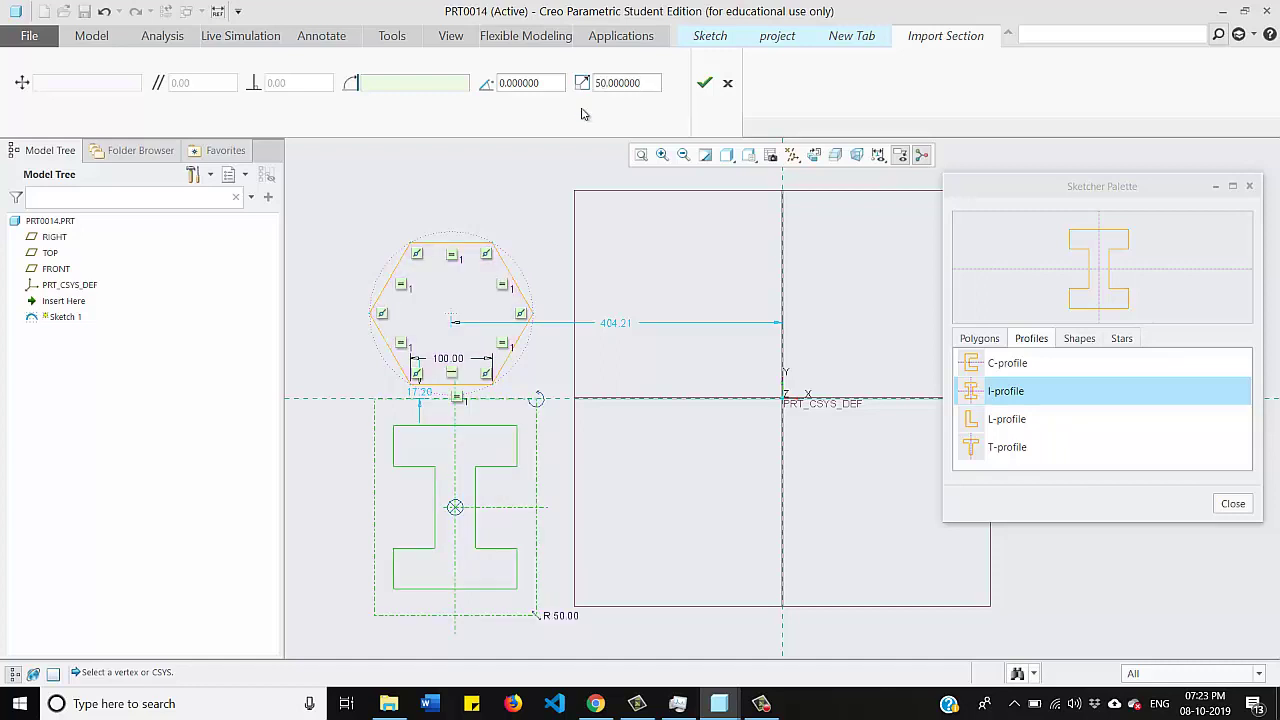
{"action": "left_click", "coordinate": [705, 86]}
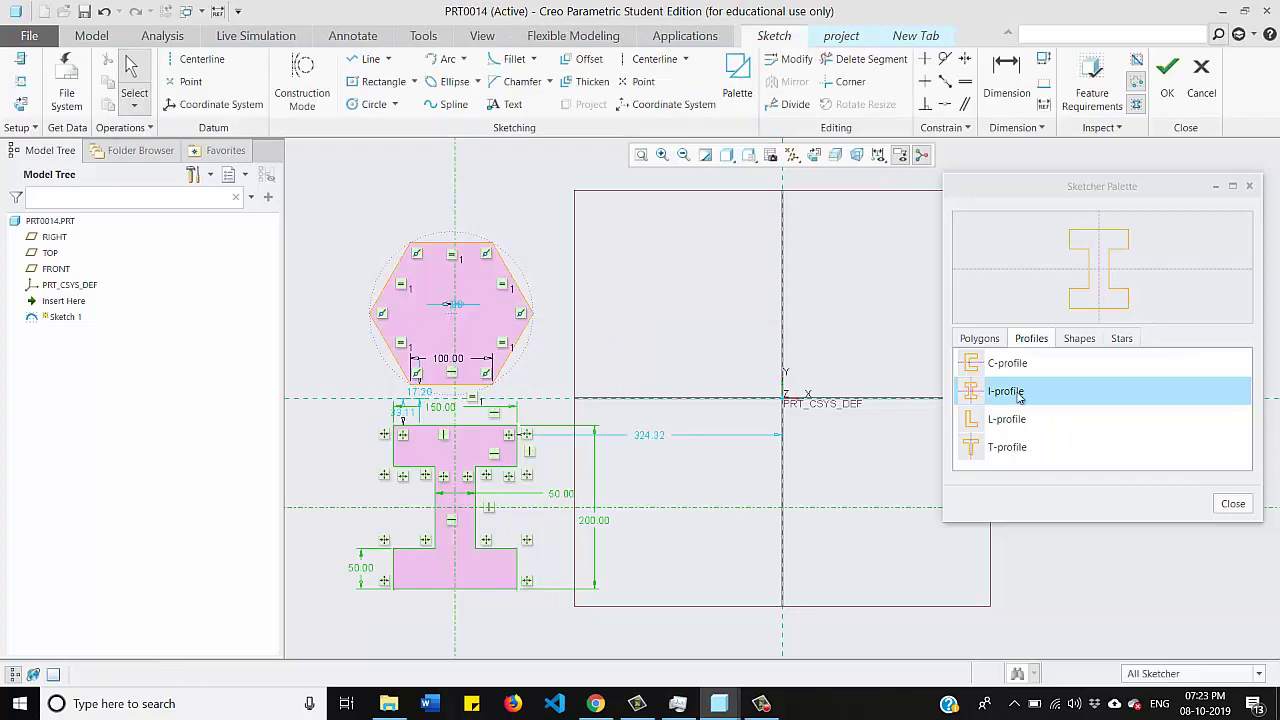
Step: Place the Cross from the Shapes tab right of the hexagon at scale 50
{"action": "left_click", "coordinate": [1078, 339]}
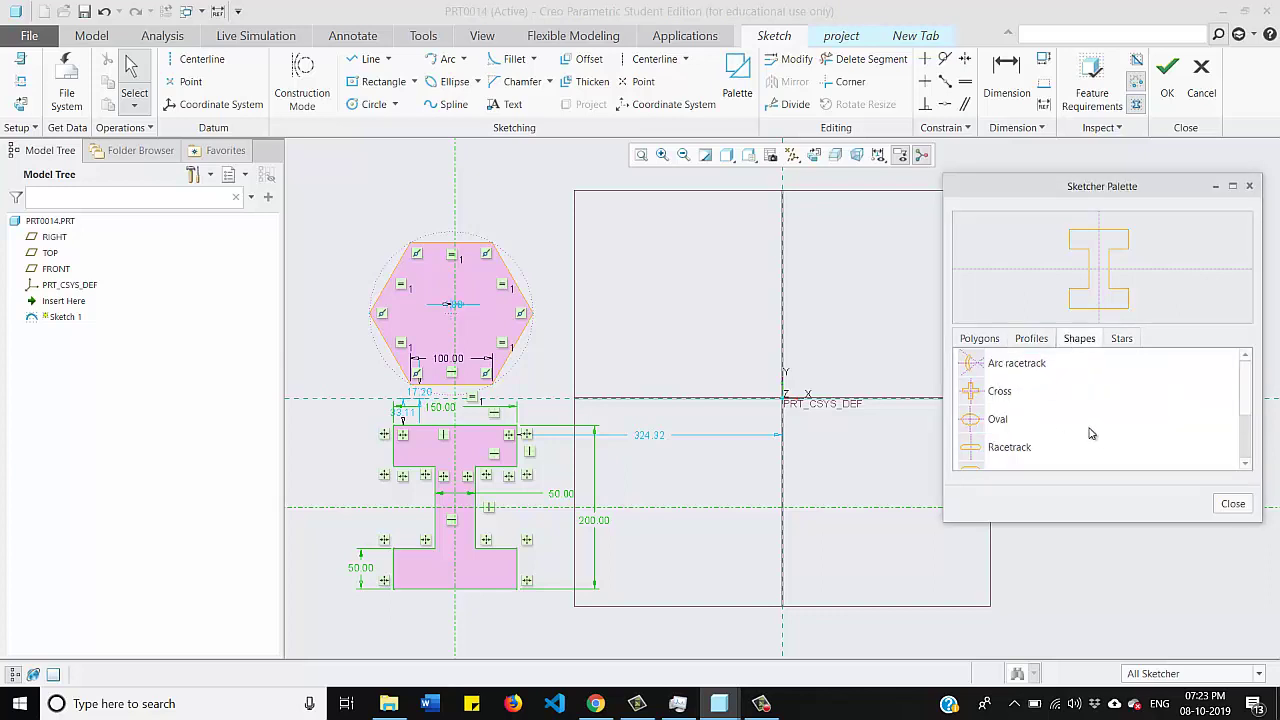
{"action": "left_click_drag", "start_coordinate": [1248, 402], "coordinate": [1250, 440]}
{"action": "scroll", "coordinate": [1063, 448], "scroll_direction": "up", "scroll_amount": 1}
{"action": "left_click", "coordinate": [995, 394]}
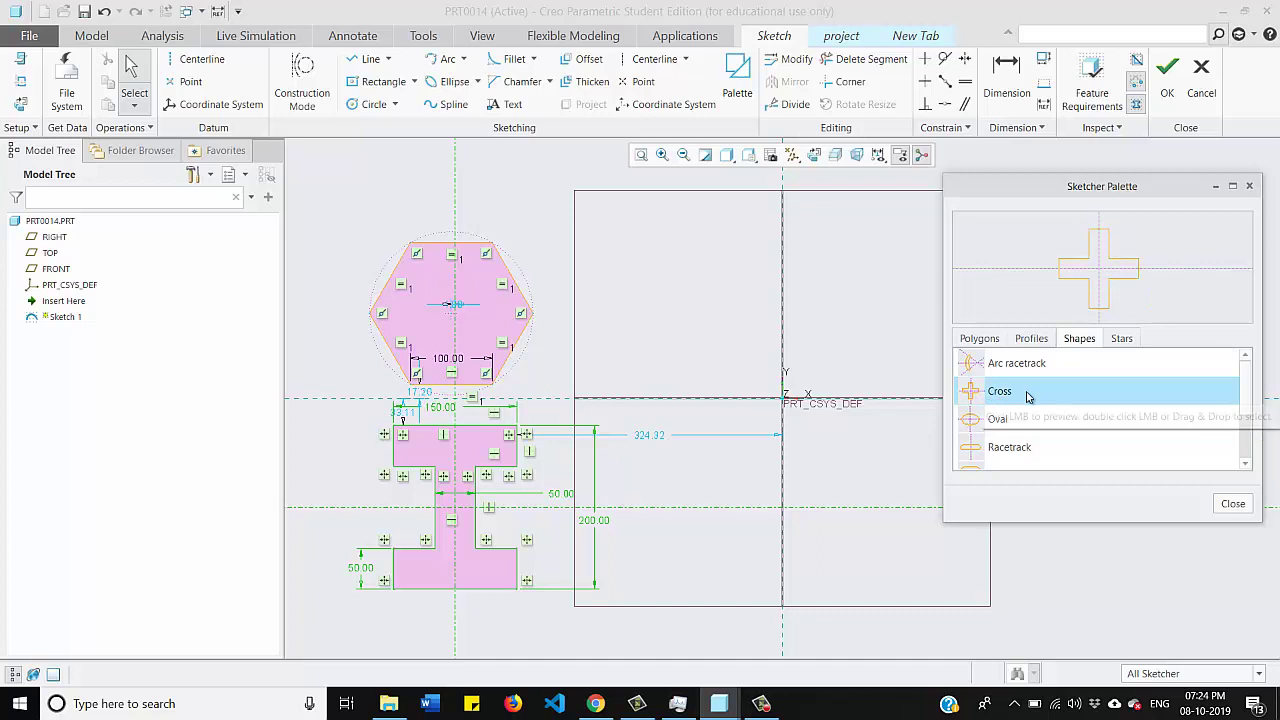
{"action": "mouse_move", "coordinate": [999, 395]}
{"action": "left_mouse_down"}
{"action": "mouse_move", "coordinate": [808, 309]}
{"action": "mouse_move", "coordinate": [667, 294]}
{"action": "left_mouse_up"}
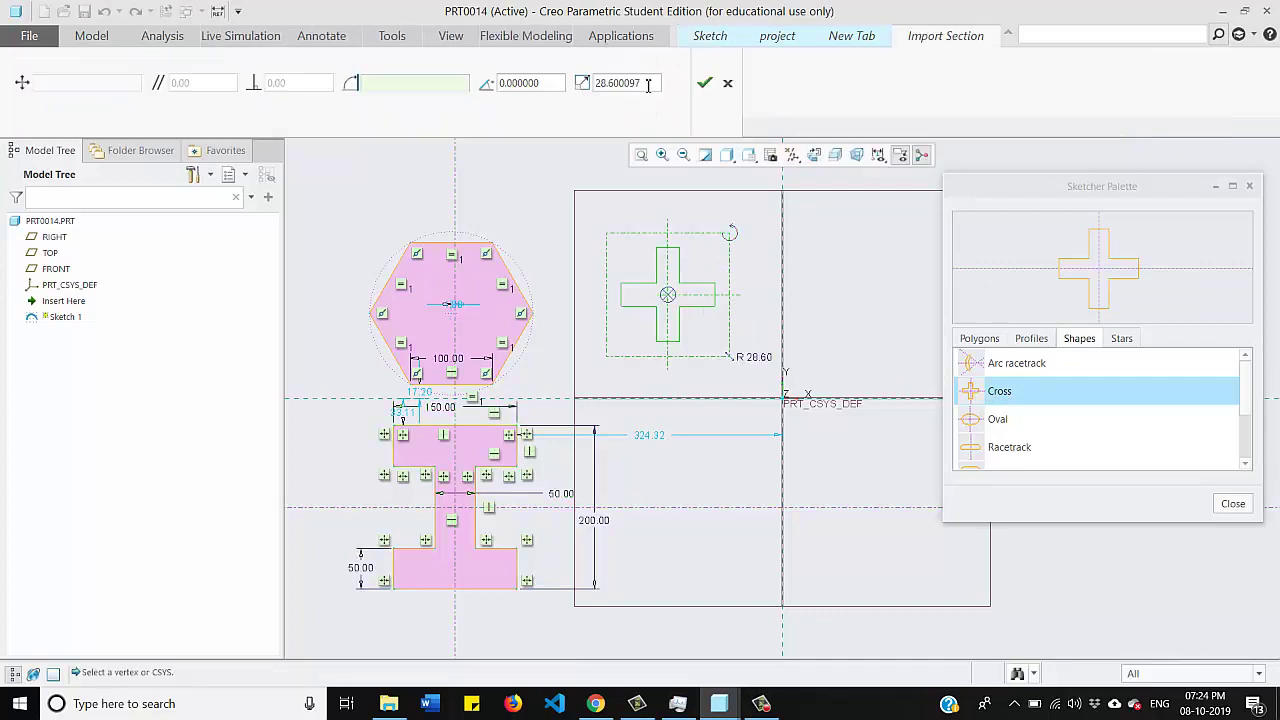
{"action": "left_click", "coordinate": [612, 83]}
{"action": "type", "text": "50"}
{"action": "key", "text": "Return"}
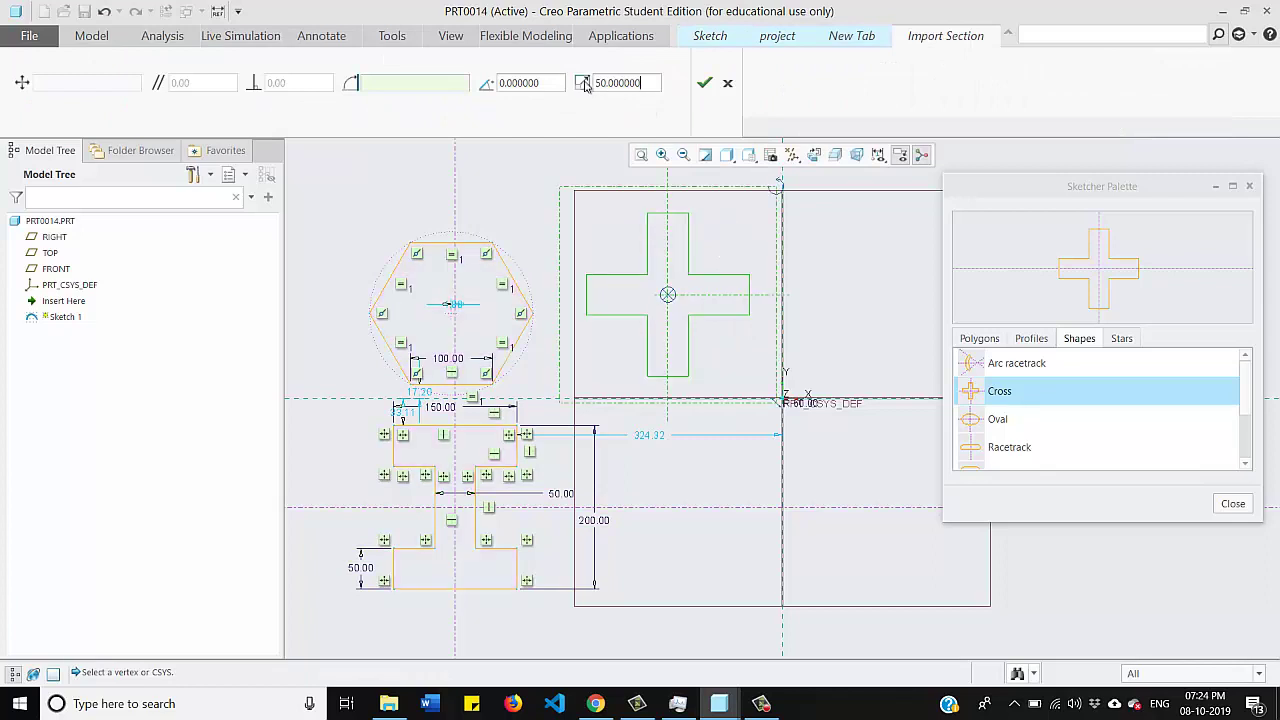
{"action": "left_click", "coordinate": [704, 83]}
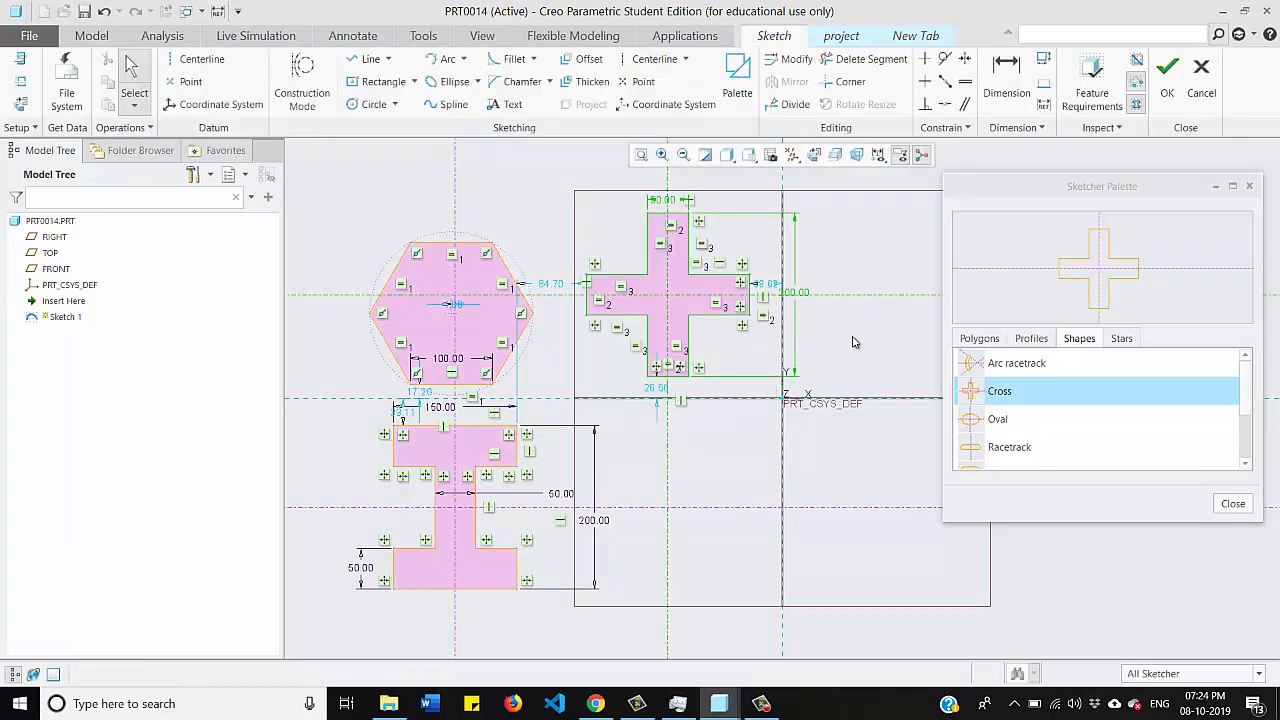
Step: Place the 9-tip star below the cross at scale 30 and close the palette
{"action": "left_click", "coordinate": [1122, 339]}
{"action": "left_click", "coordinate": [1028, 446]}
{"action": "scroll", "coordinate": [1028, 440], "scroll_direction": "down", "scroll_amount": 1}
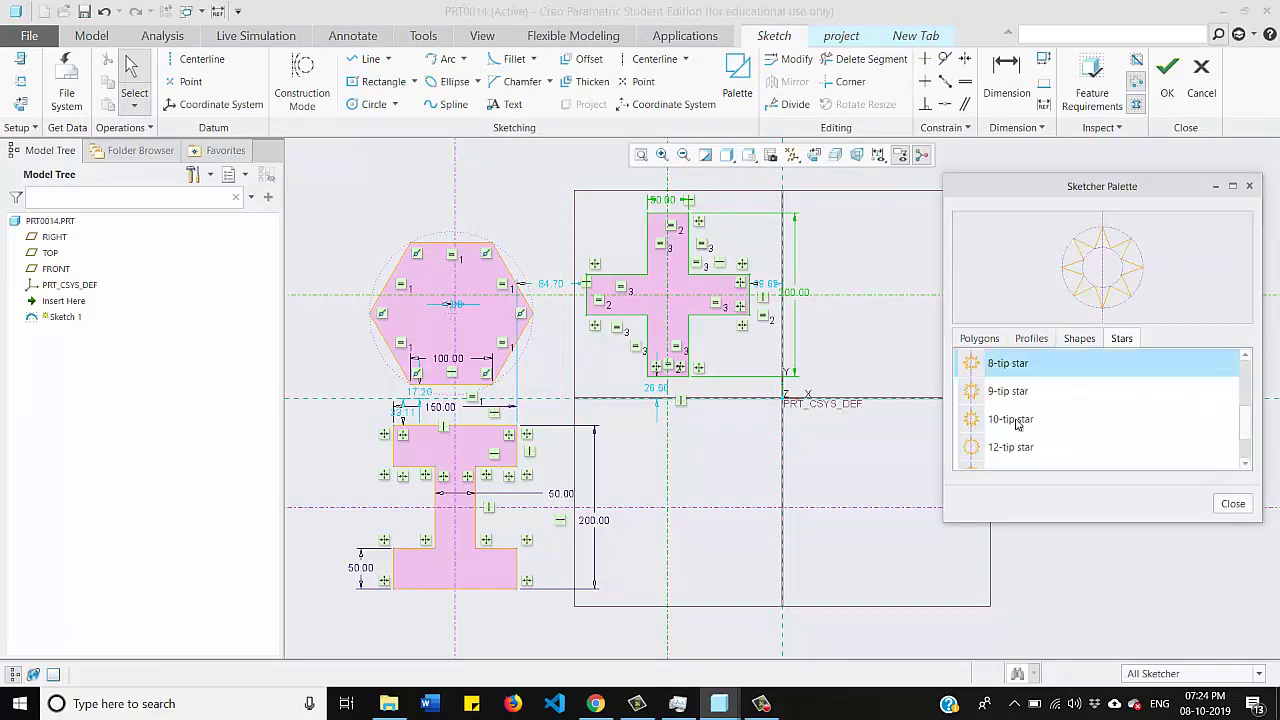
{"action": "left_click", "coordinate": [1005, 394]}
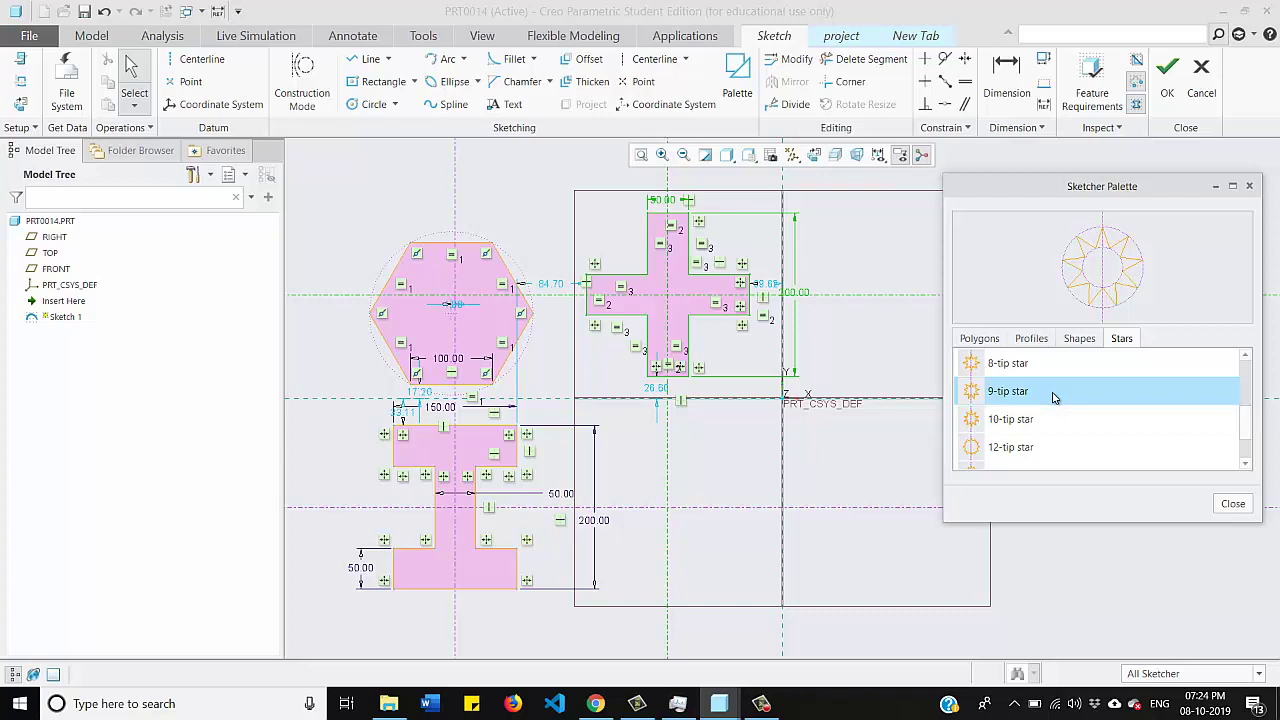
{"action": "left_click_drag", "start_coordinate": [1052, 397], "coordinate": [869, 433]}
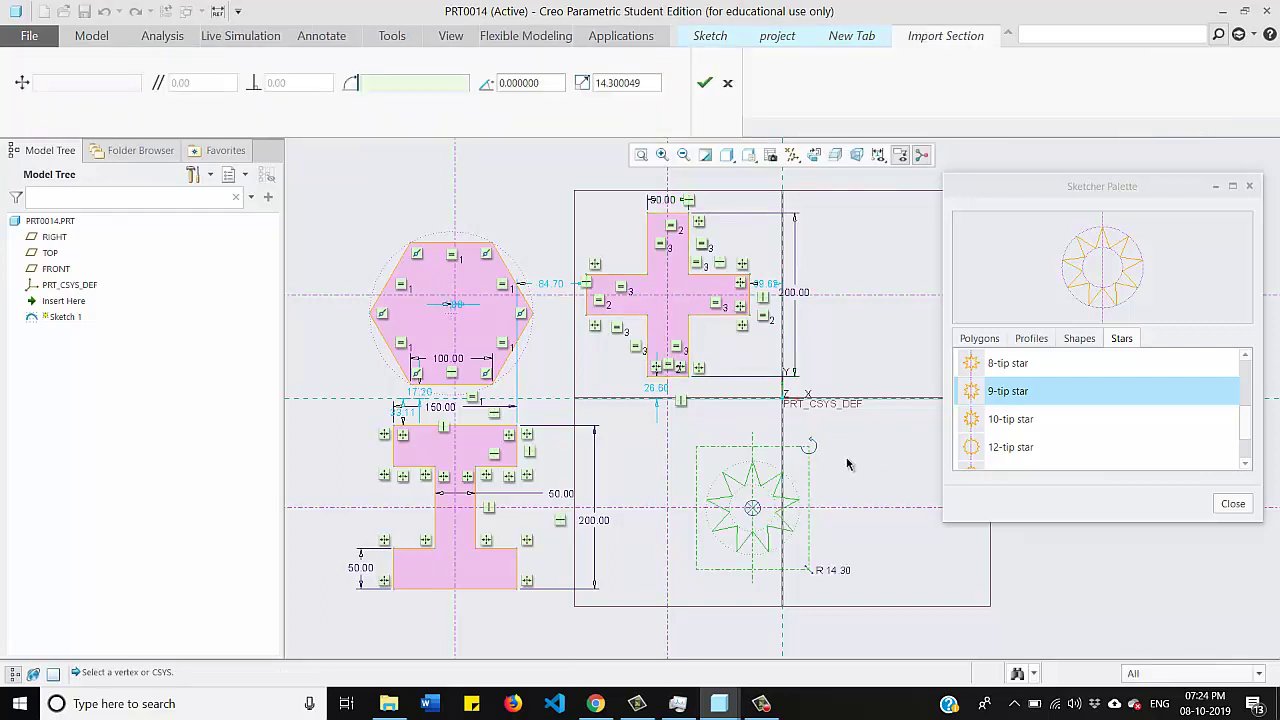
{"action": "left_click_drag", "start_coordinate": [652, 86], "coordinate": [596, 88]}
{"action": "type", "text": "30"}
{"action": "key", "text": "Return"}
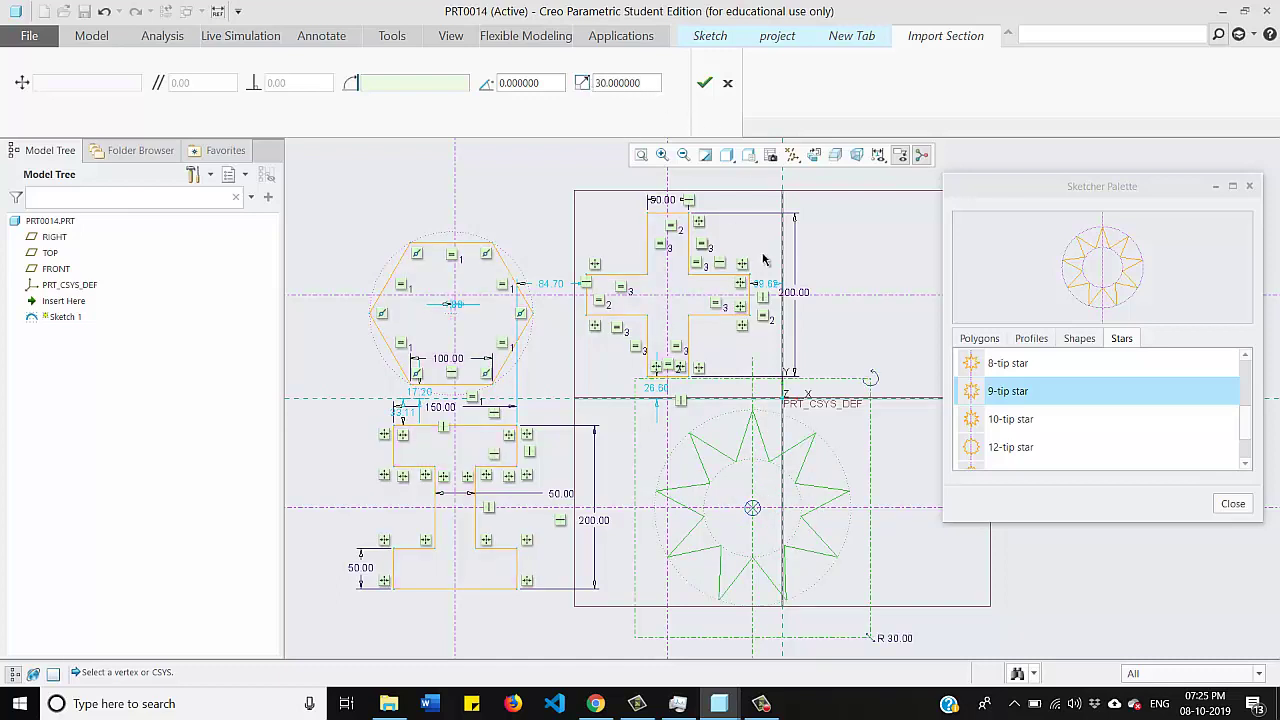
{"action": "left_click", "coordinate": [1233, 508]}
{"action": "left_click", "coordinate": [1233, 505]}
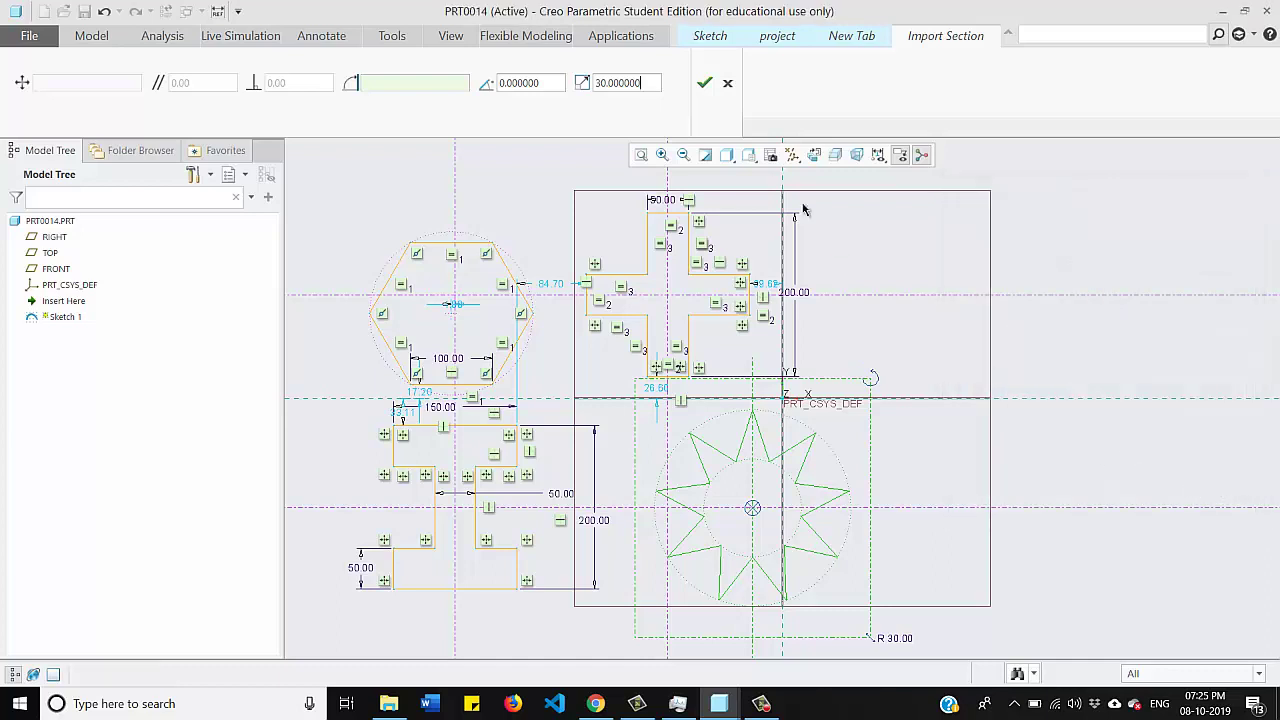
{"action": "left_click", "coordinate": [705, 85]}
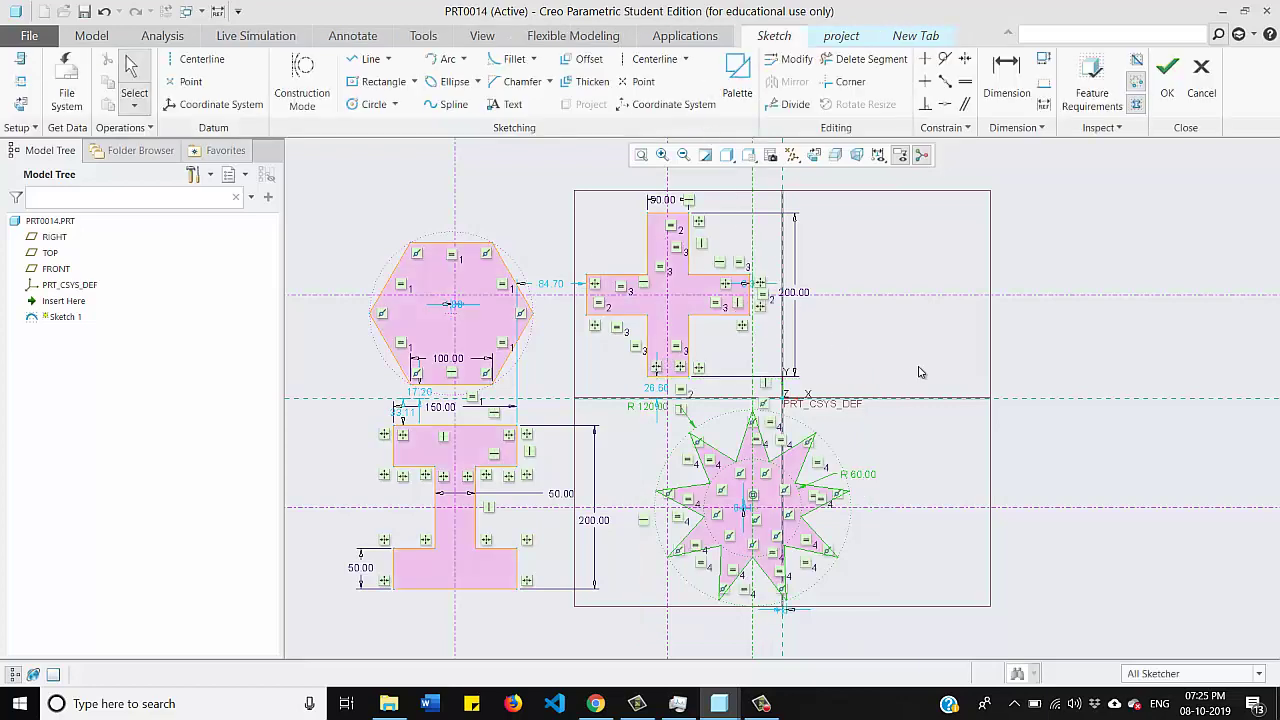
Step: Exit the sketch and extrude Sketch 1's four shapes 219.11 deep as Extrude 1
{"action": "middle_click", "coordinate": [863, 249]}
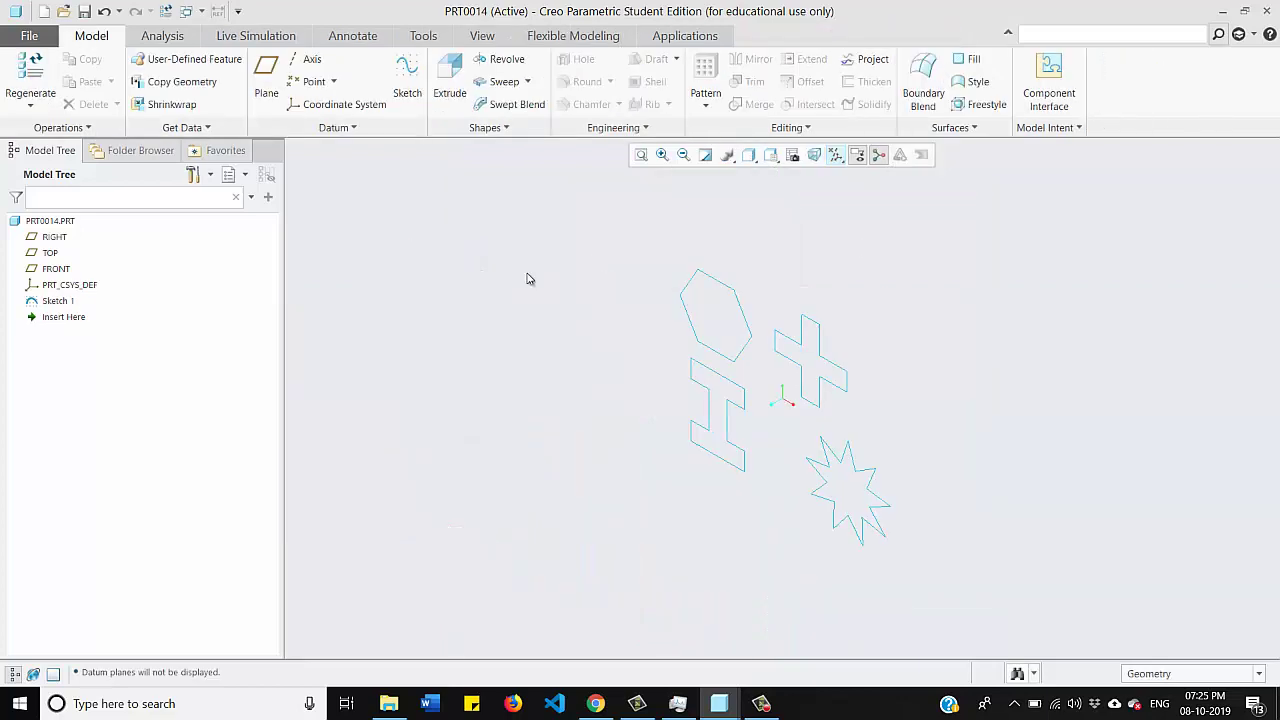
{"action": "left_click", "coordinate": [449, 88]}
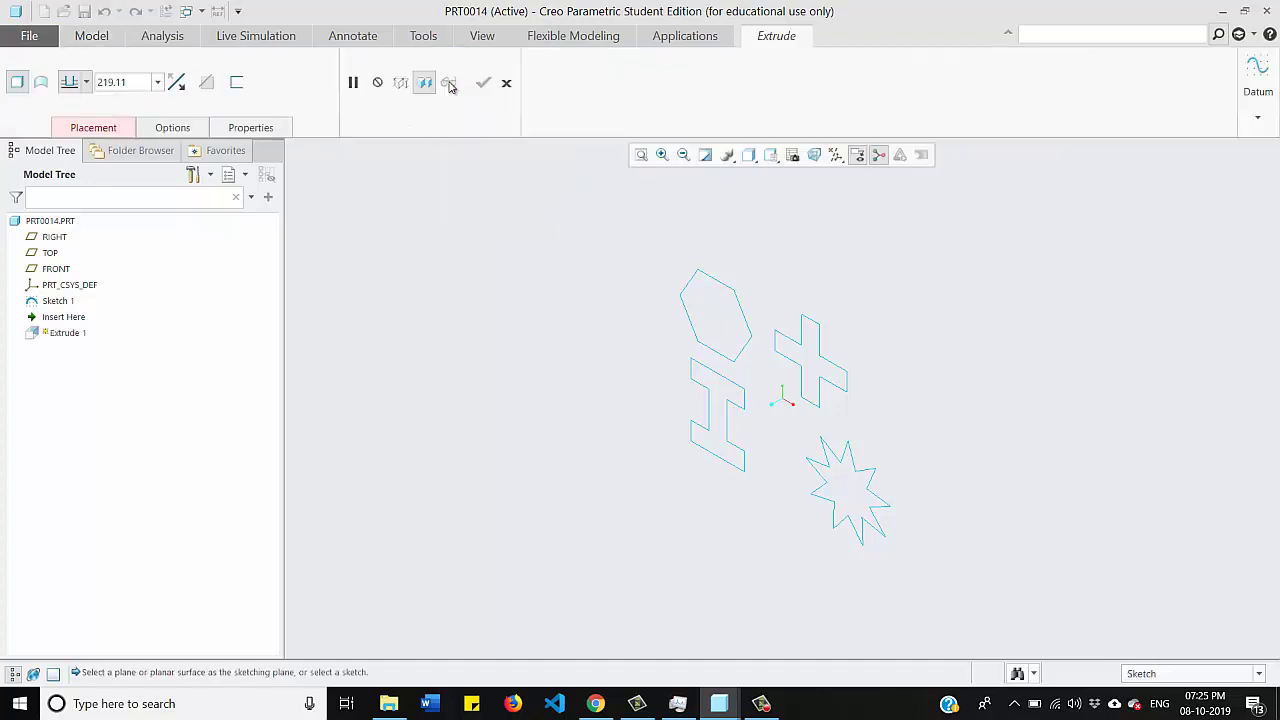
{"action": "left_click", "coordinate": [704, 273]}
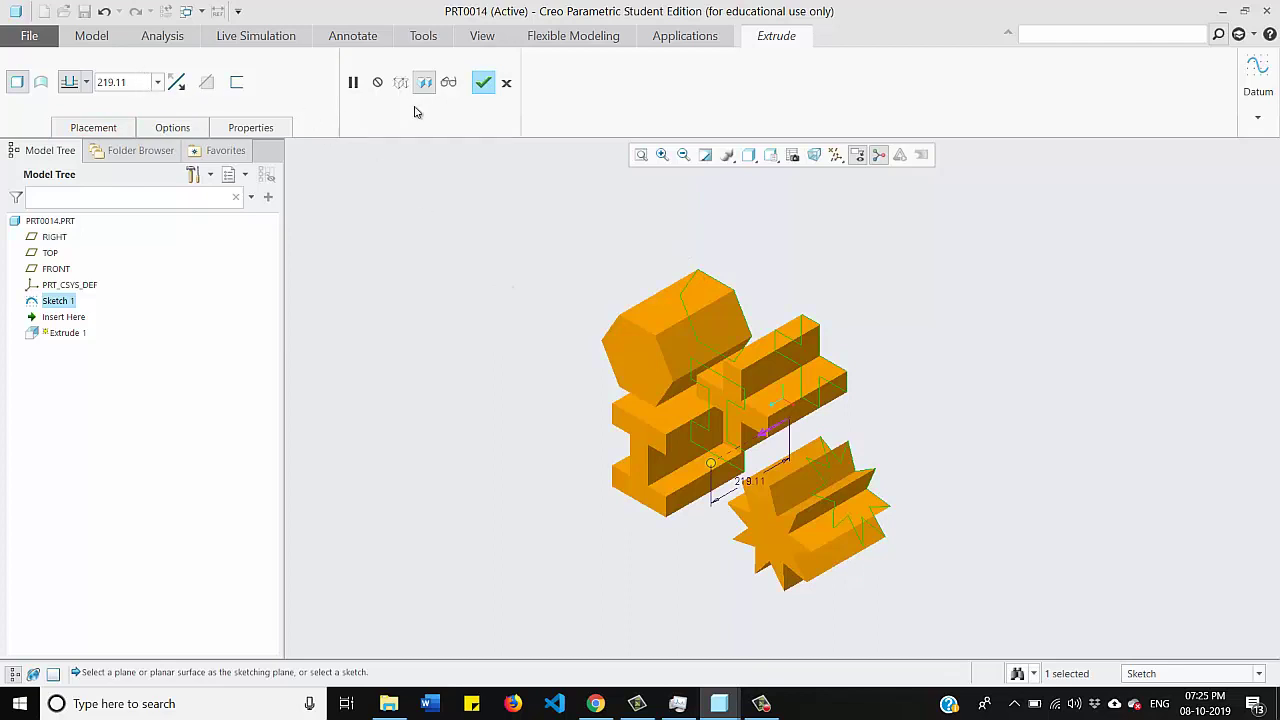
{"action": "left_click", "coordinate": [483, 85]}
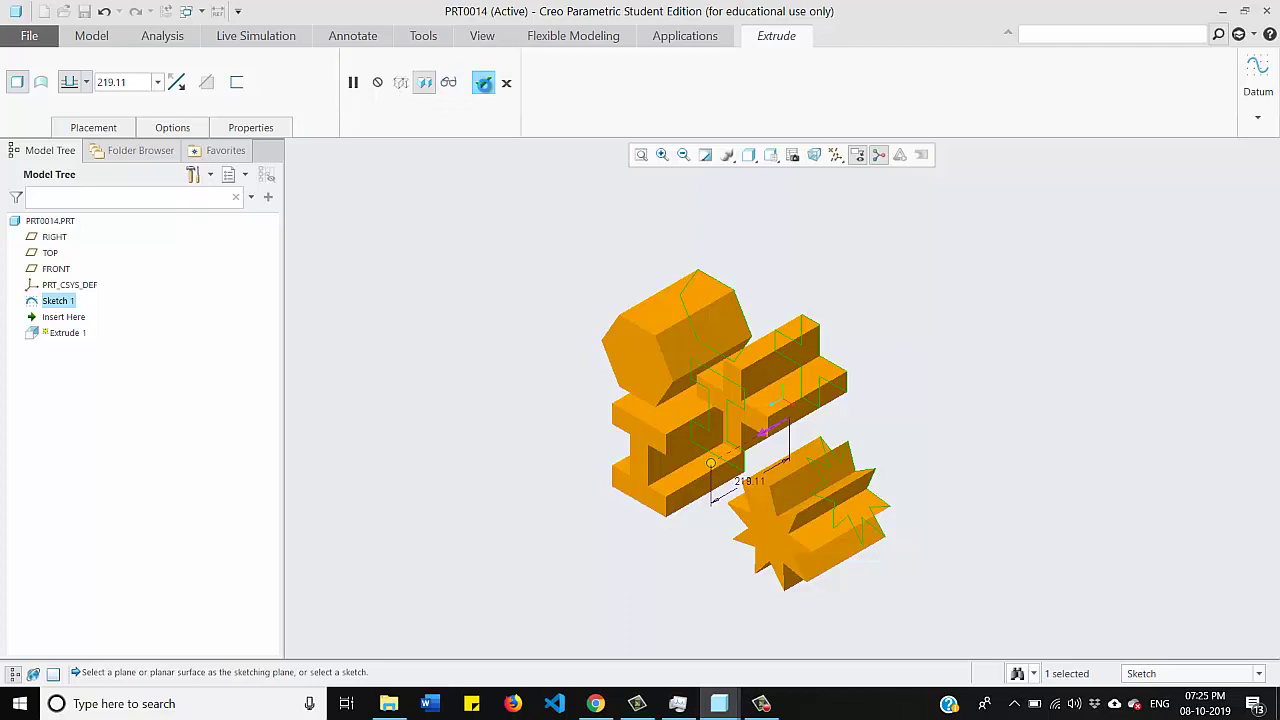